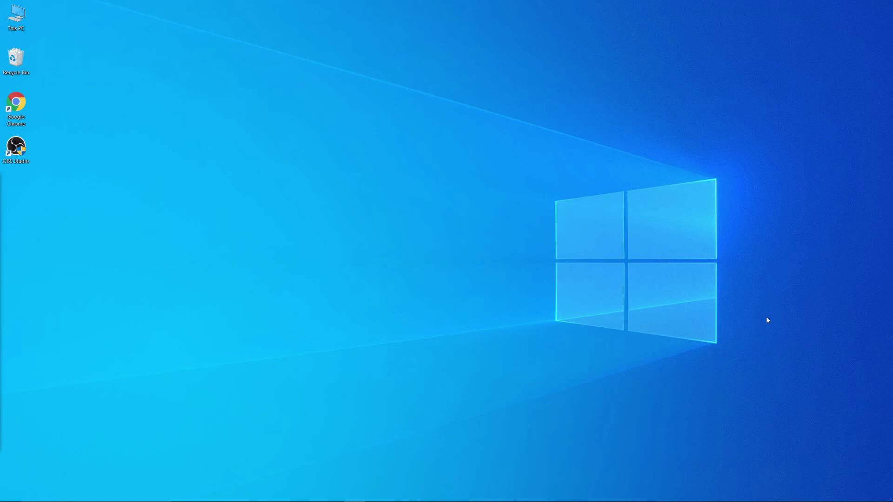
Bring up and dismiss the desktop shortcut menu, then drag a selection box over the desktop.
right_click(329, 137)
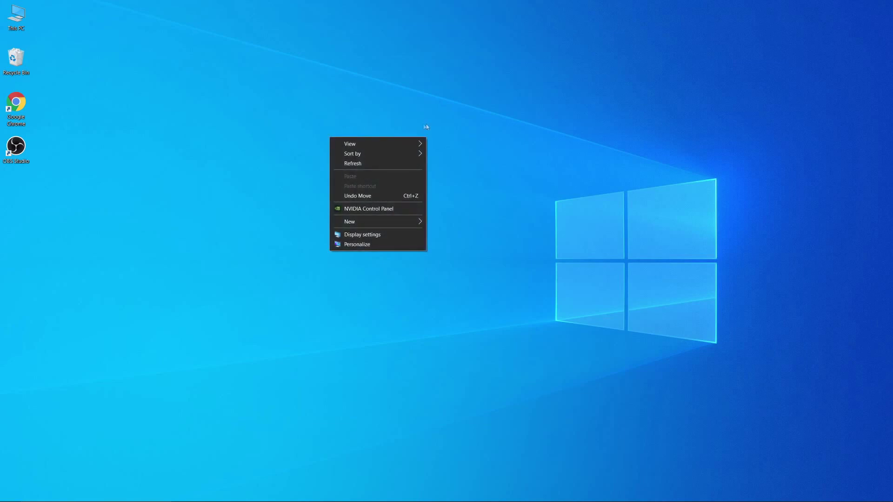
click(426, 125)
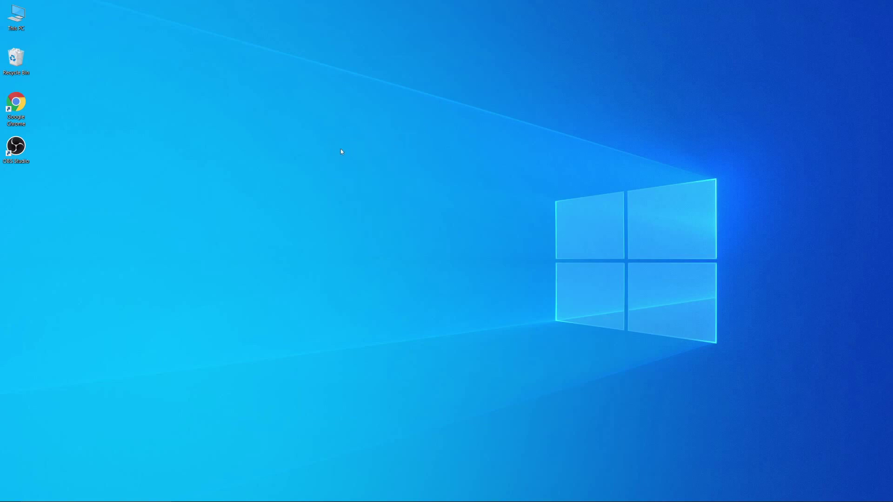
drag(341, 151, 443, 264)
Find Game Mode through Windows search, leave it switched on, and close Settings.
click(93, 494)
text(gam)
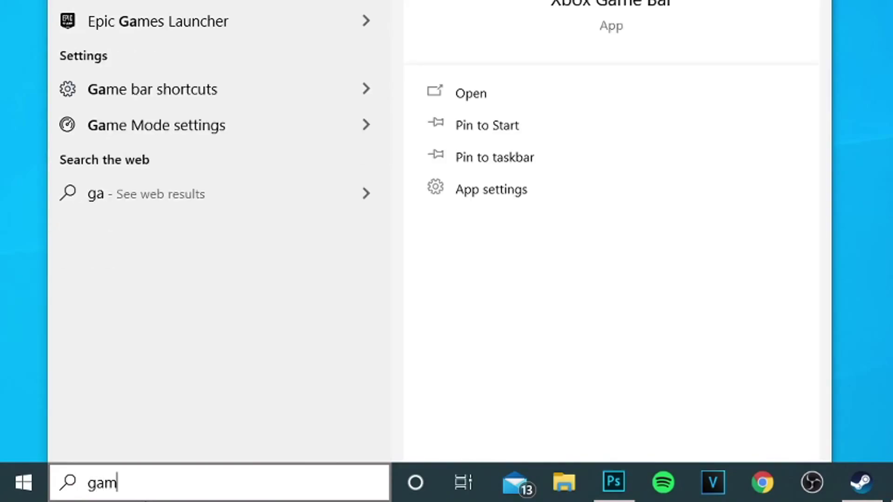
text(e mode)
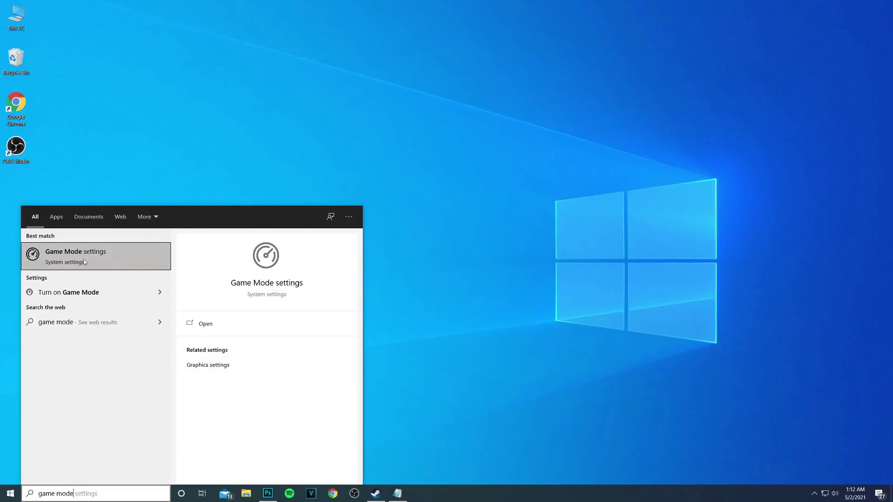
click(93, 260)
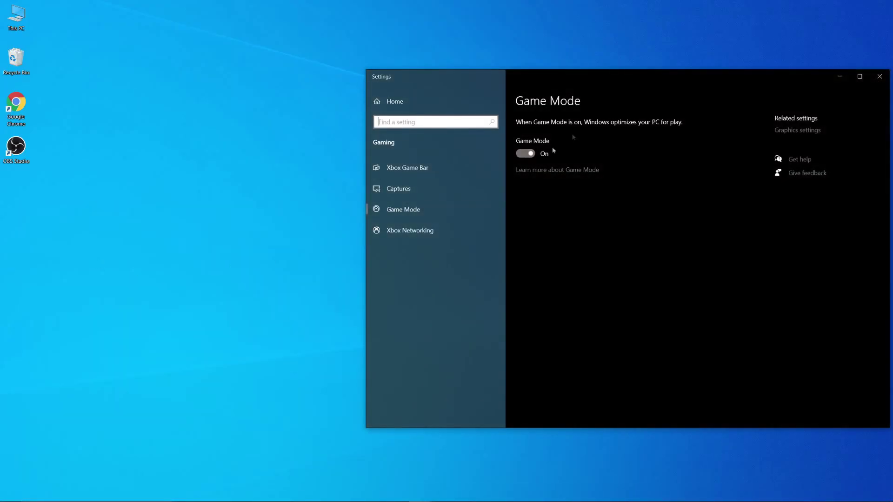
drag(659, 83, 515, 70)
click(386, 140)
click(386, 141)
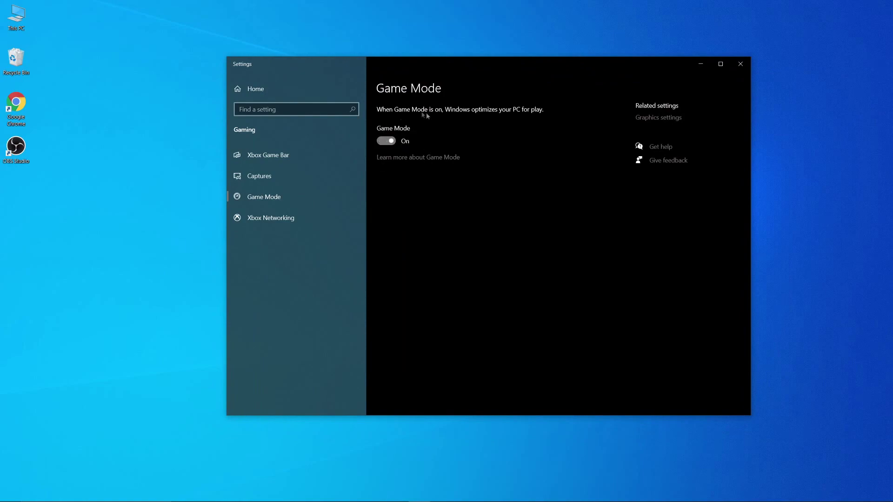
click(386, 141)
click(385, 141)
click(740, 65)
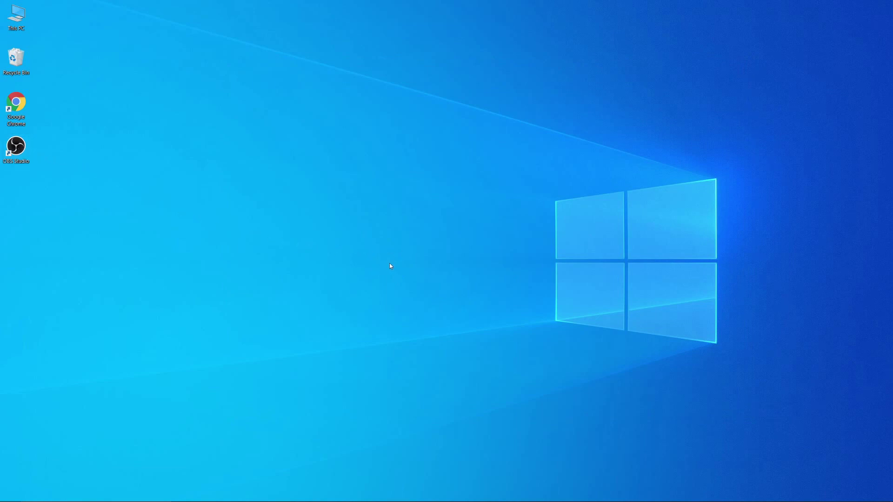
Tick 'Run this program as an administrator' in the OBS Studio shortcut's Compatibility properties and apply it.
right_click(19, 150)
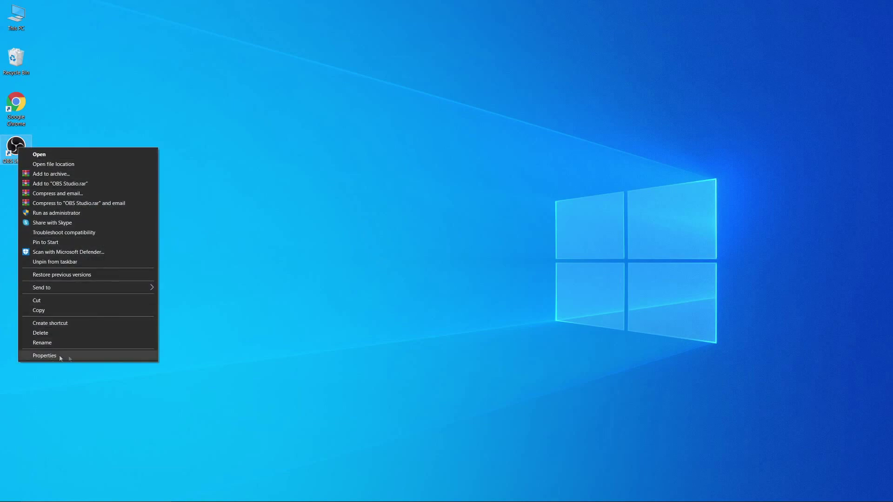
click(44, 355)
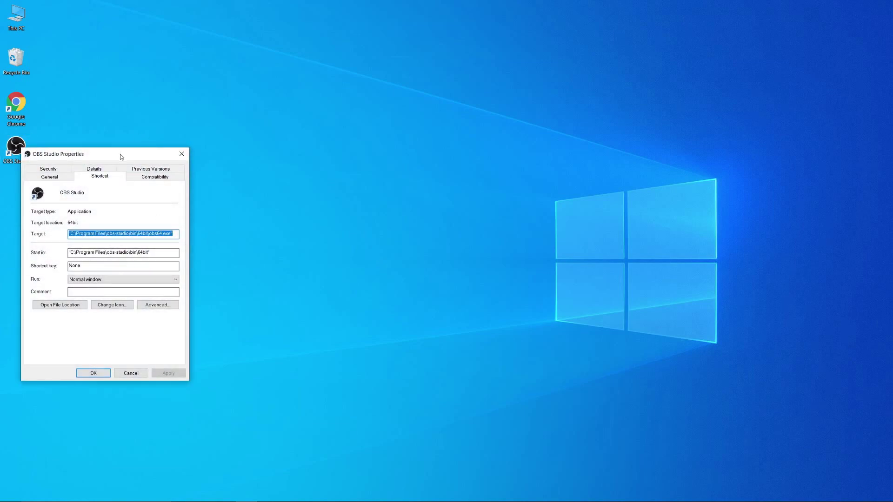
drag(120, 154, 410, 105)
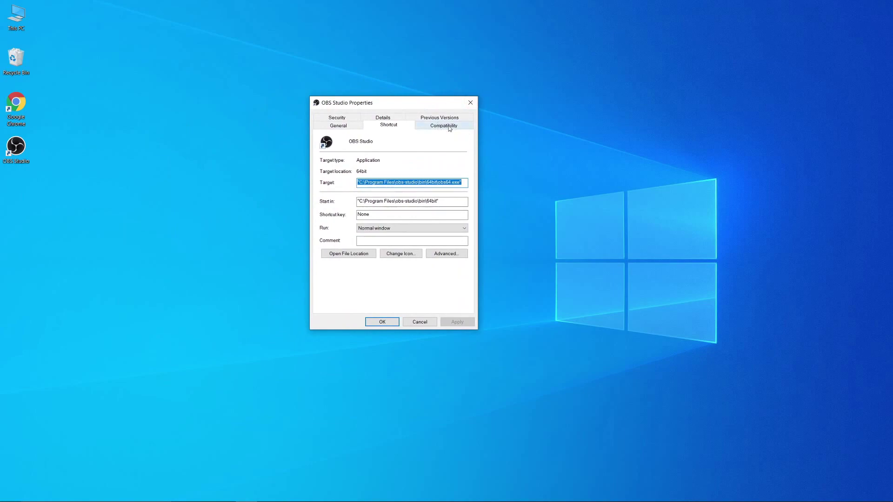
click(435, 126)
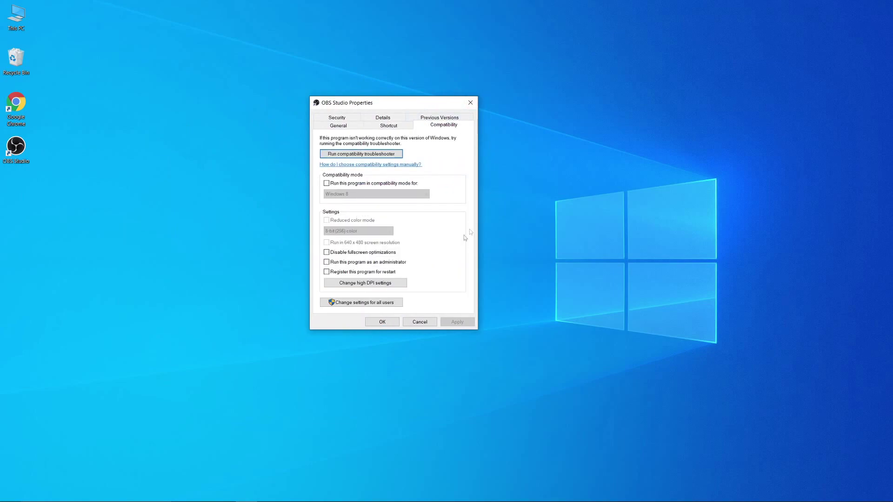
click(378, 263)
click(382, 322)
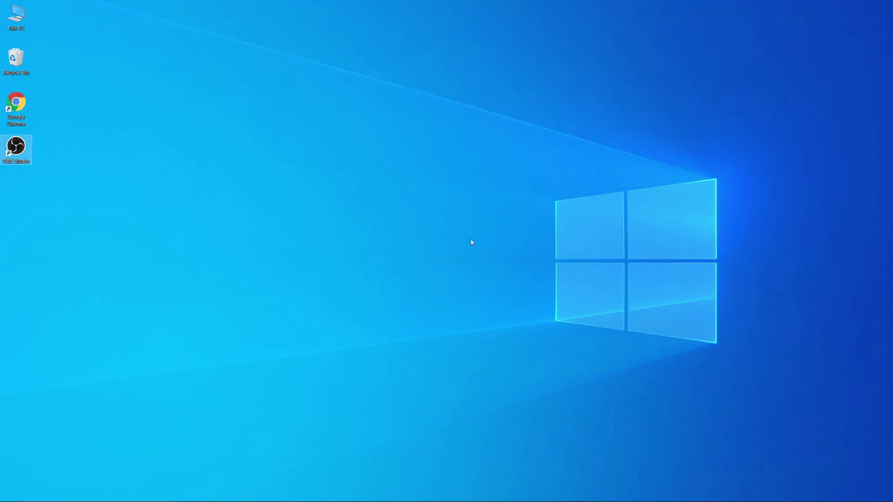
click(451, 235)
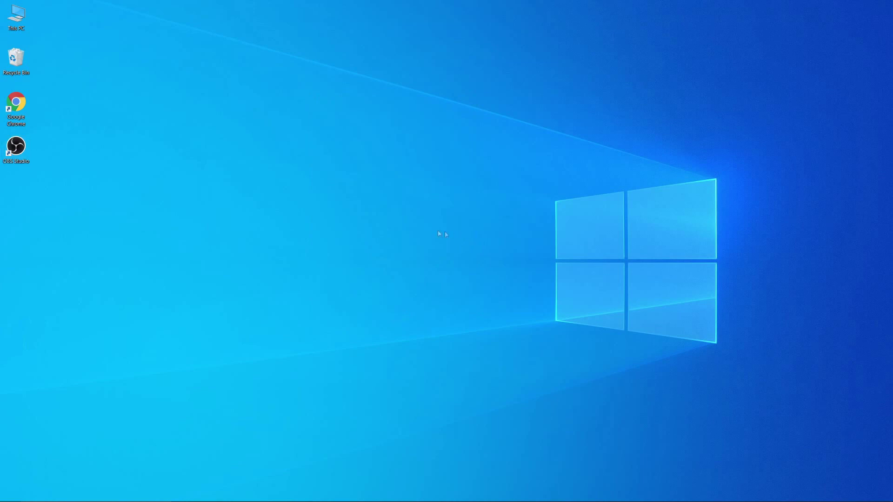
Open the OBS Studio shortcut's file location and maximize the bin\64bit folder showing obs64.
right_click(20, 151)
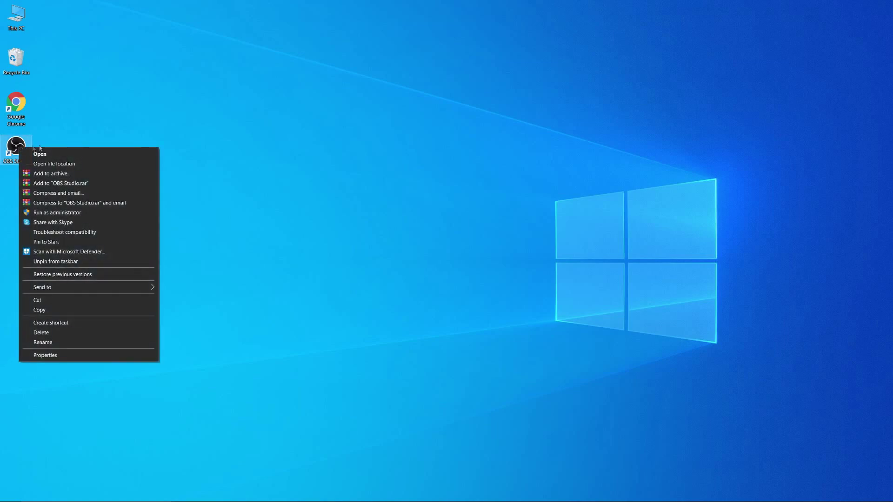
click(70, 162)
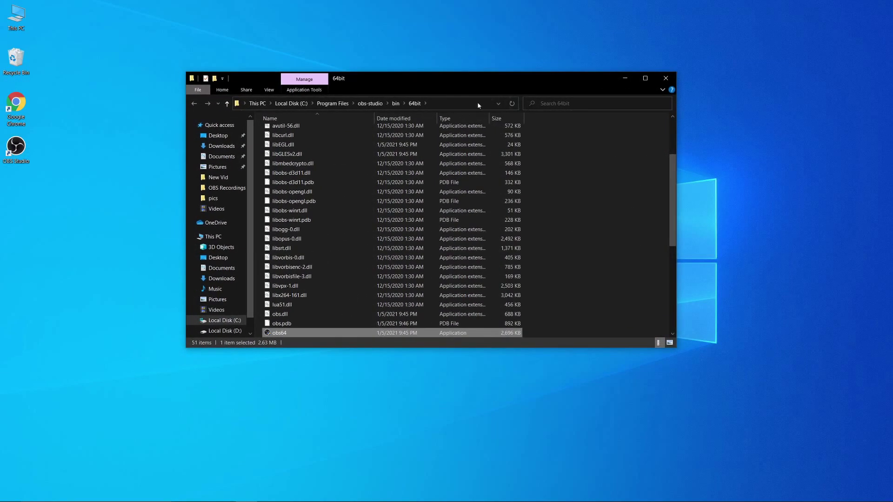
click(649, 79)
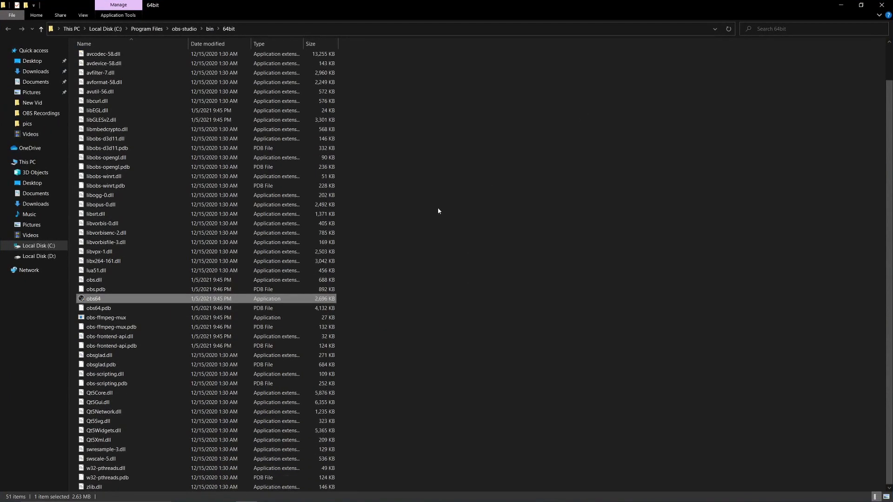
scroll(437, 207, up, 2)
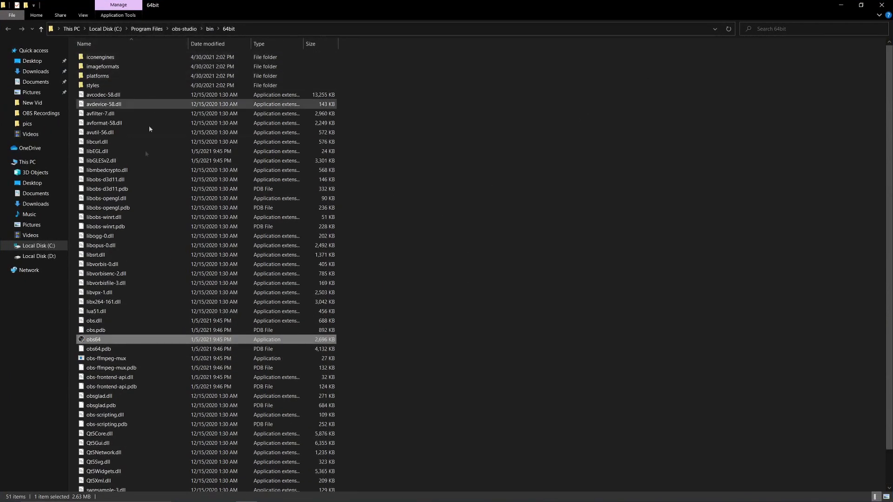
click(40, 494)
Add obs64 from obs-studio\bin\64bit to the Graphics settings app list.
text(gra)
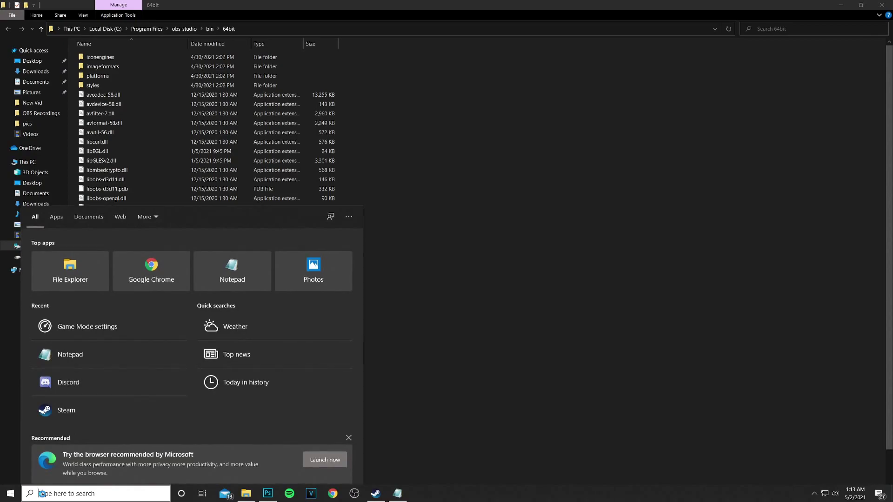
text(phics )
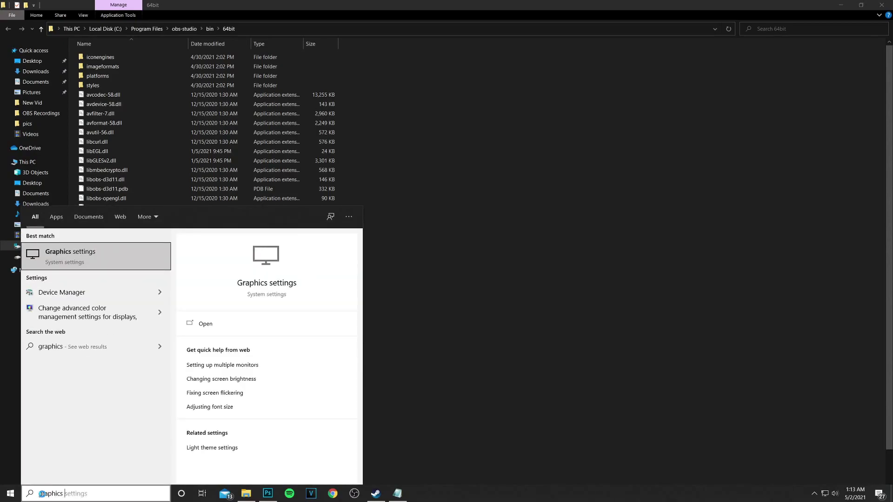
text(settings)
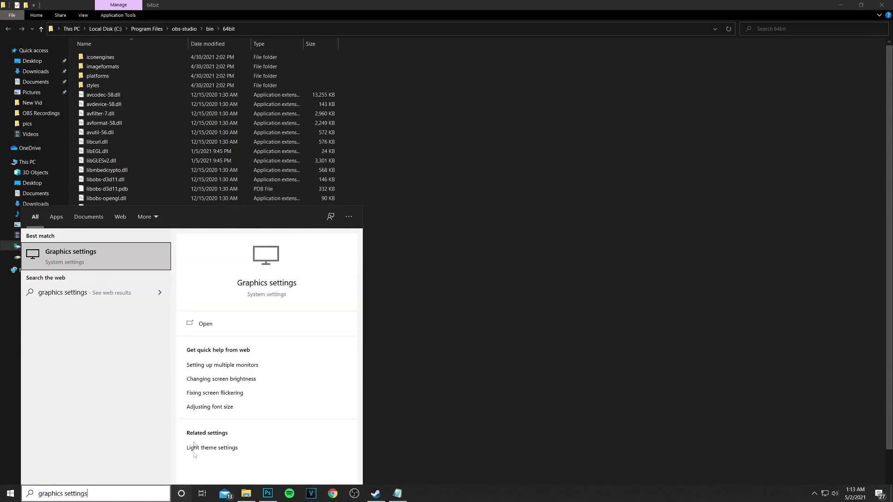
click(96, 256)
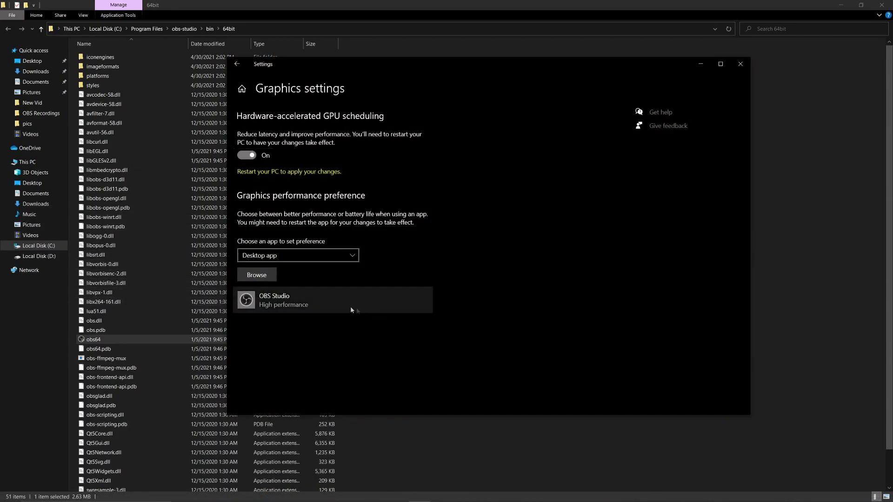
click(257, 275)
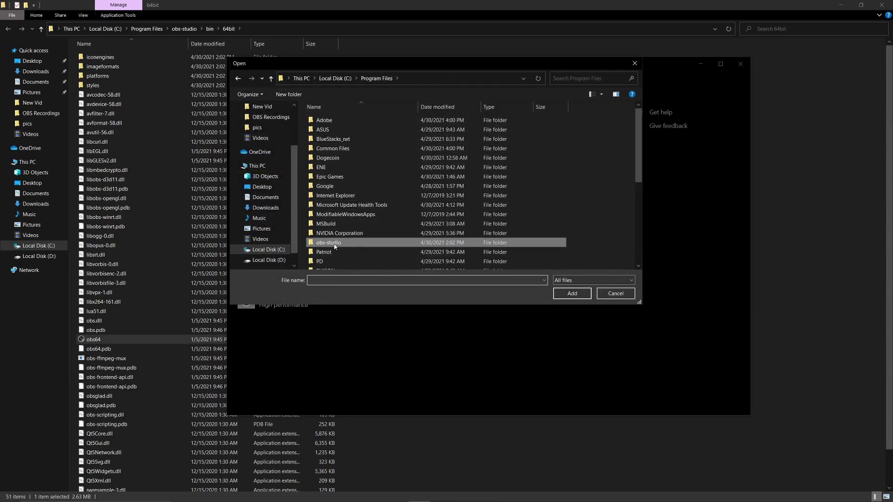
double_click(328, 243)
double_click(327, 123)
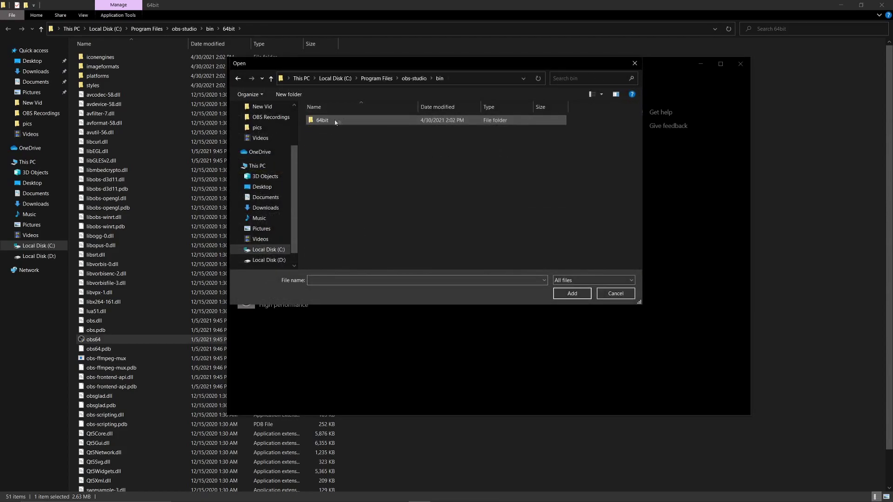
double_click(327, 121)
click(328, 159)
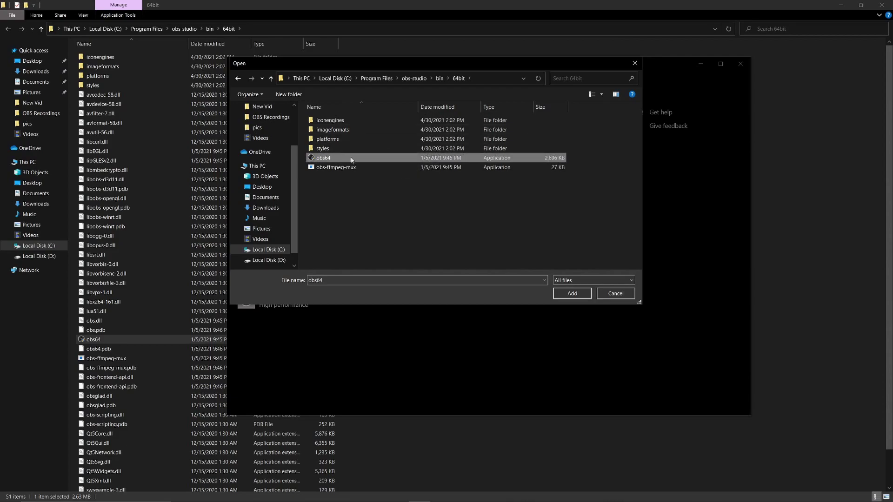
click(572, 293)
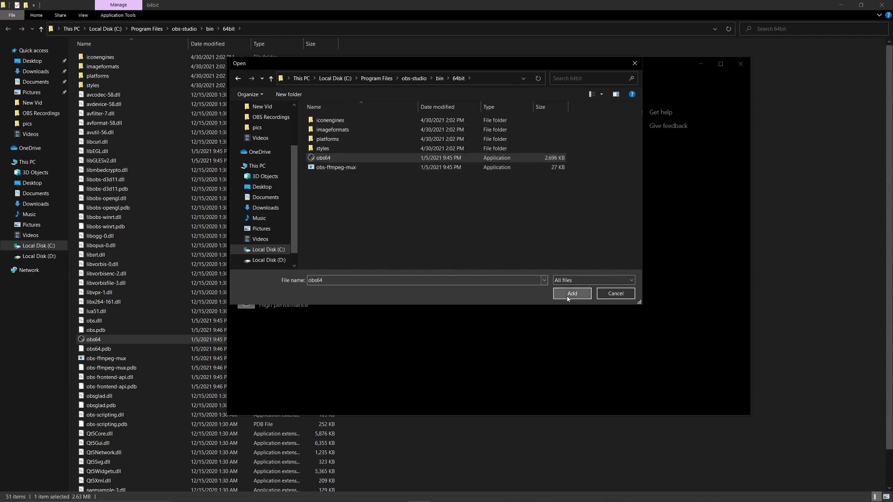
Save OBS Studio's graphics preference as High performance, then close File Explorer and Settings.
click(299, 314)
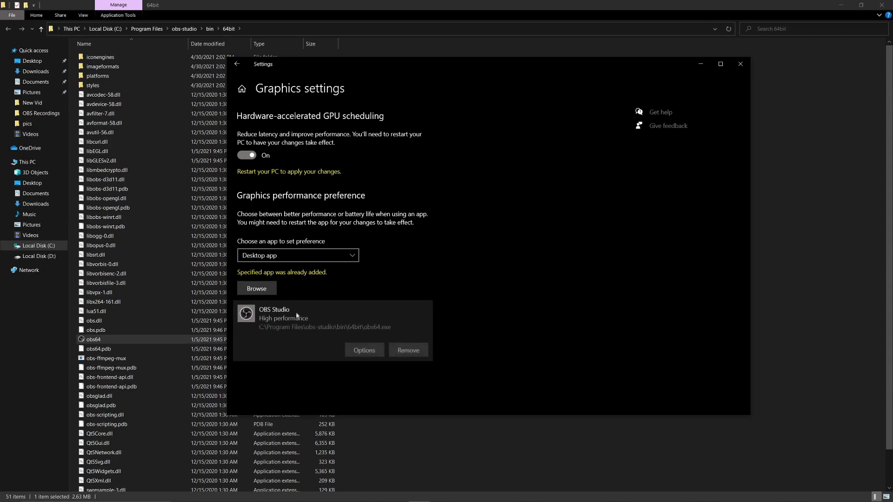
click(365, 350)
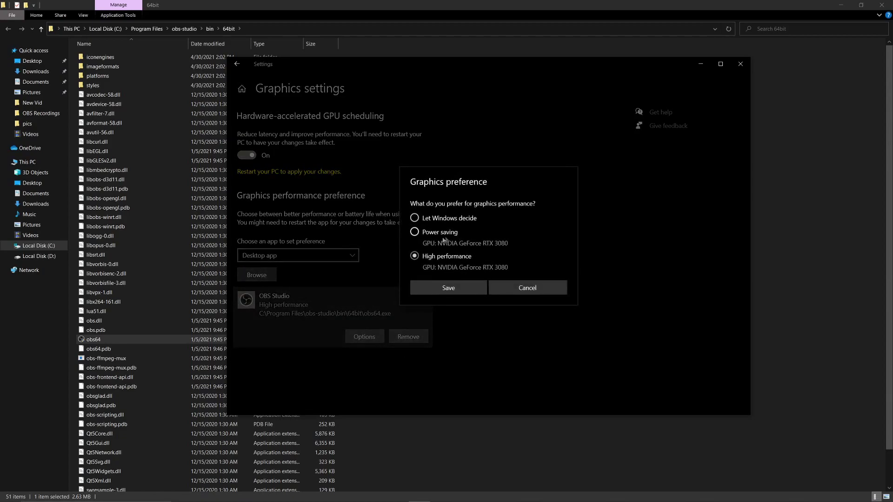
click(414, 218)
click(415, 256)
click(452, 288)
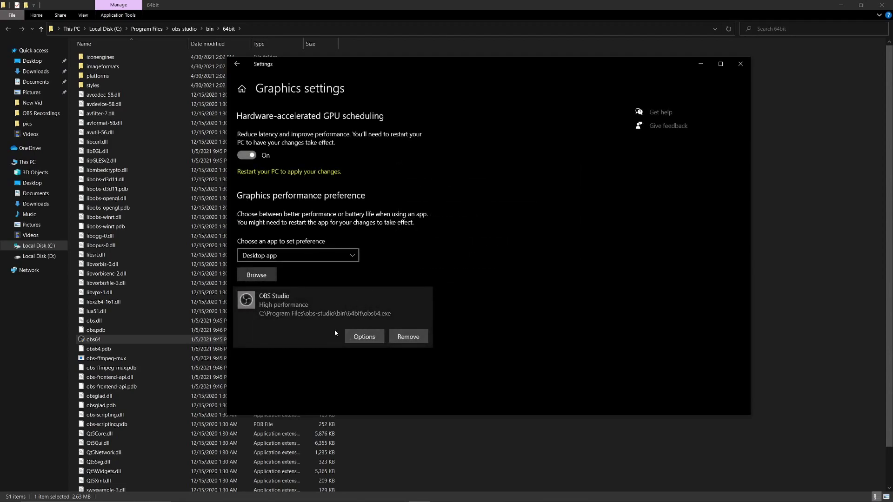
click(881, 5)
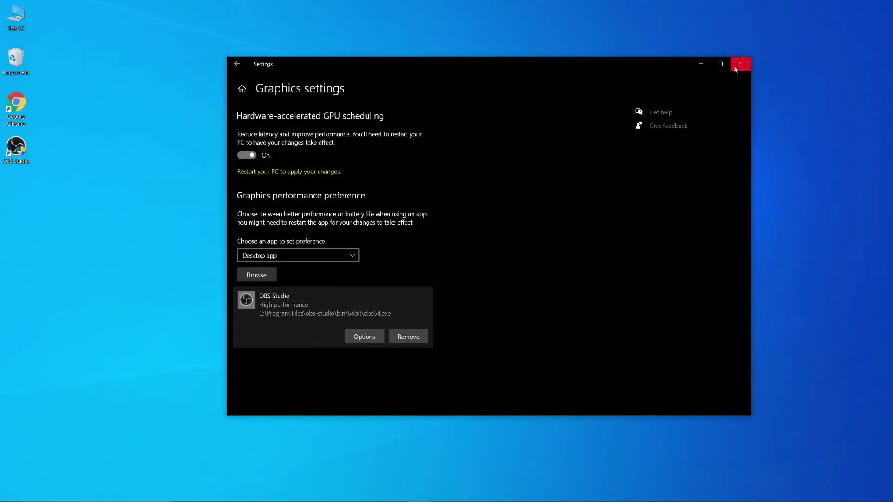
click(739, 64)
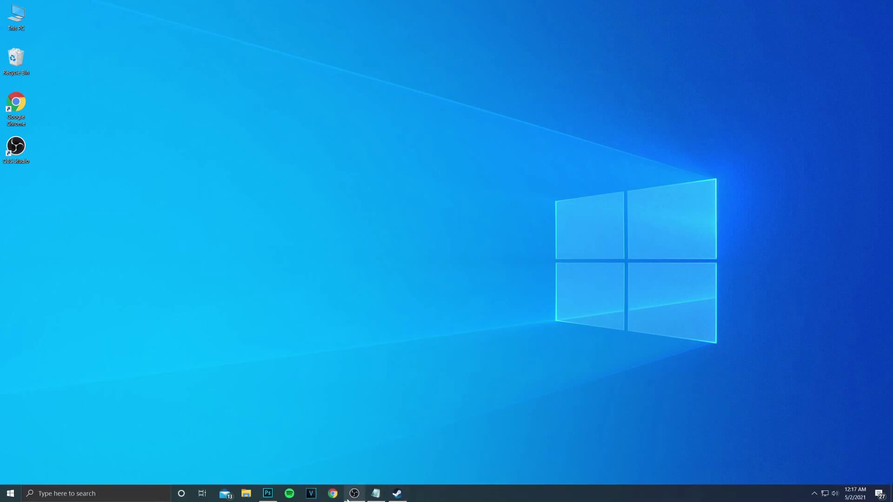
Launch OBS, open Settings, try the System theme, then apply Dark (Default).
click(352, 496)
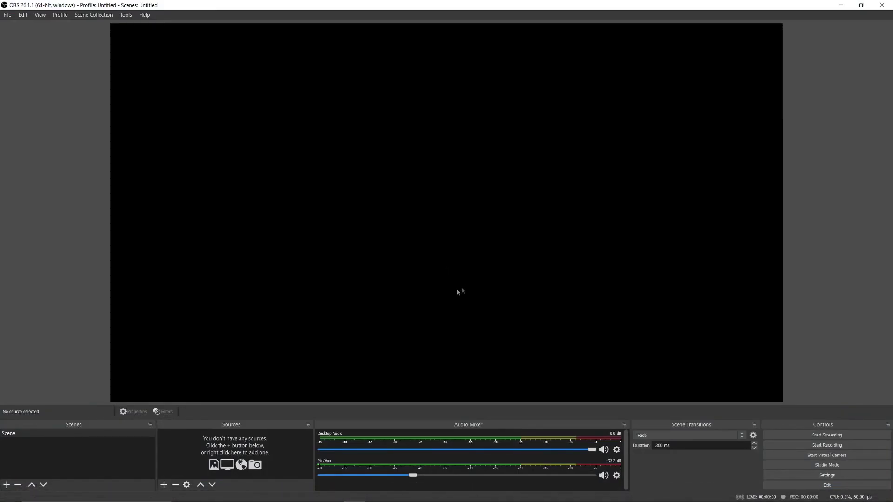
click(839, 476)
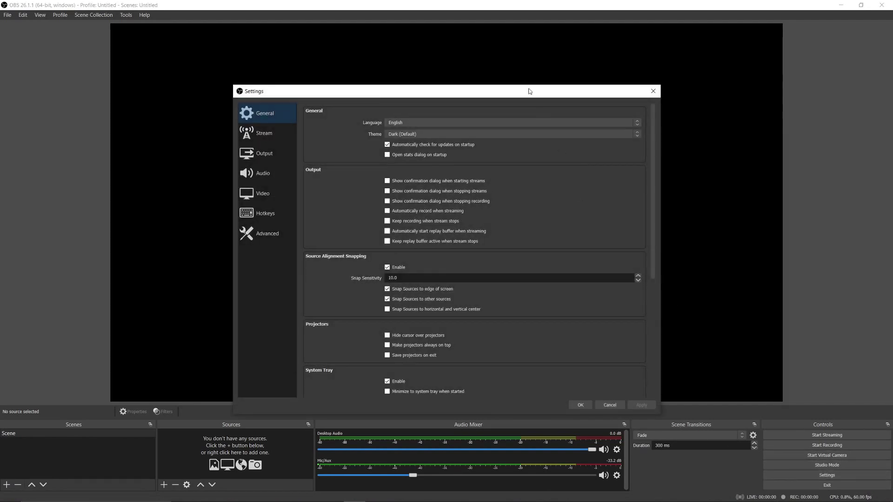
drag(484, 92, 468, 75)
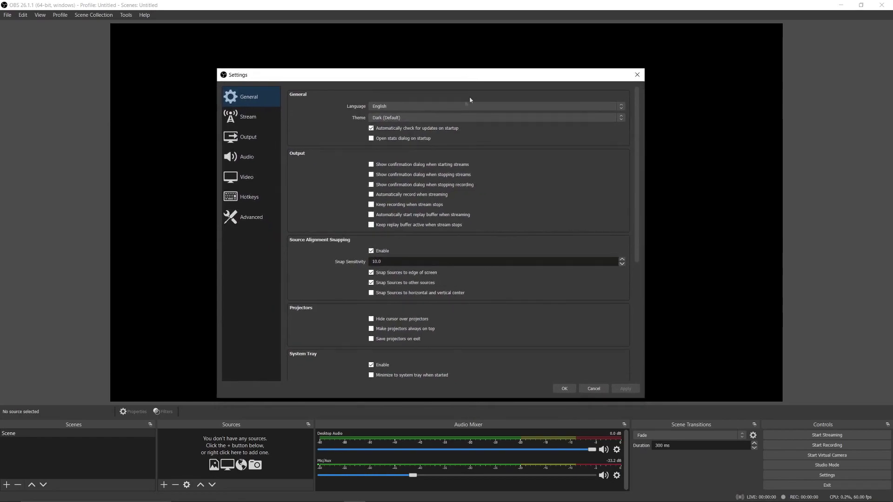
click(423, 121)
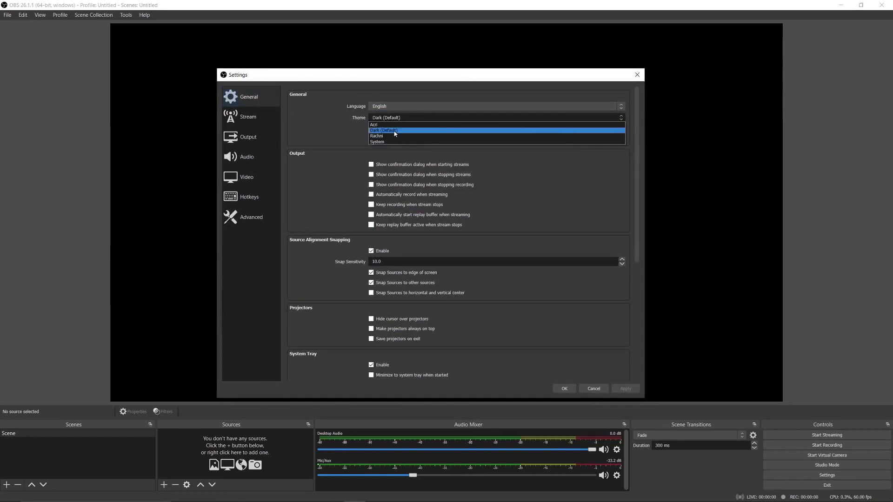
click(398, 142)
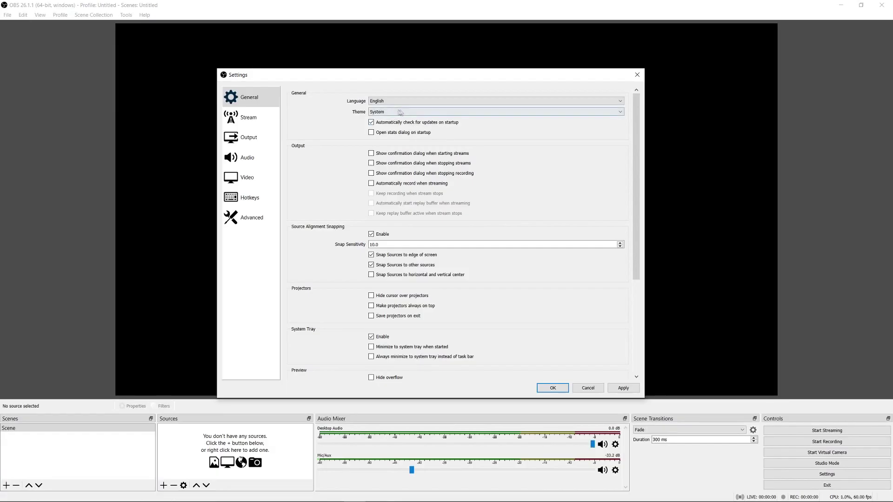
click(399, 113)
click(423, 123)
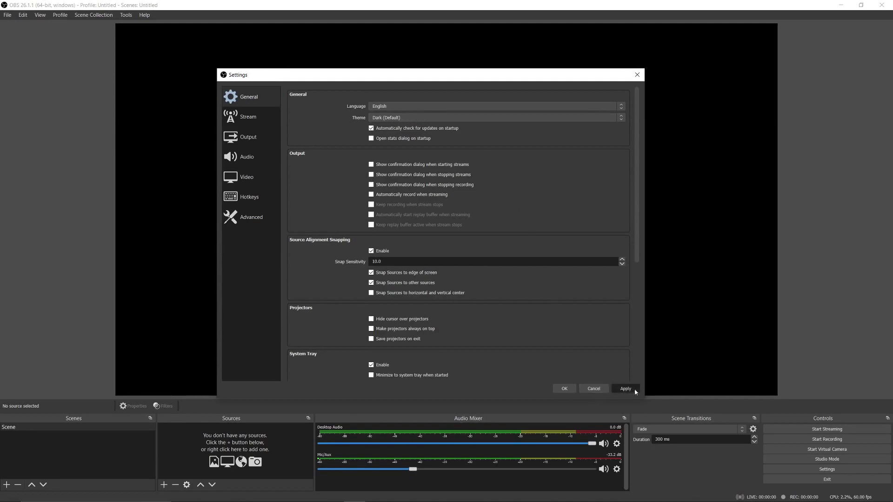
click(631, 386)
Show Output > Recording settings with Output Mode settled on Advanced after trying Simple.
click(260, 139)
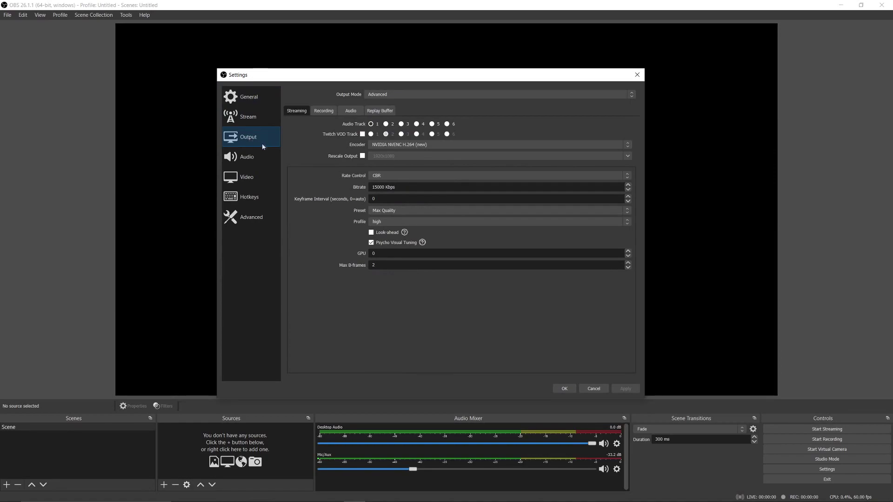
click(323, 112)
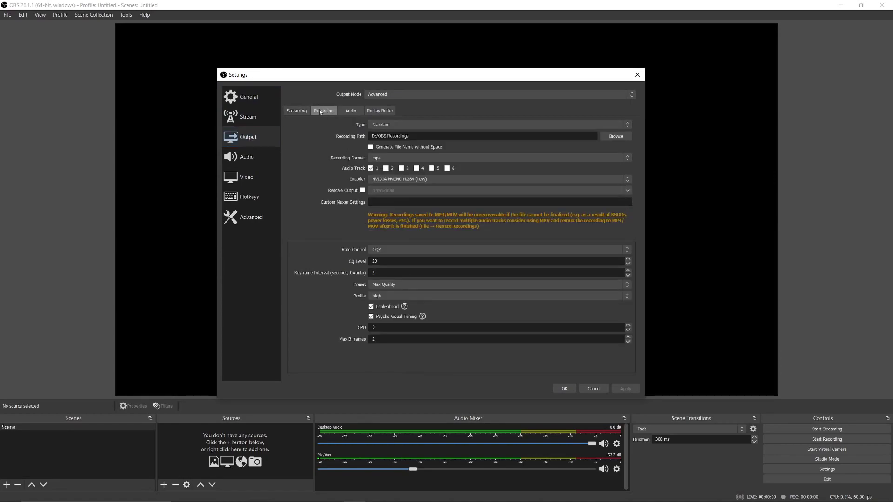
click(403, 93)
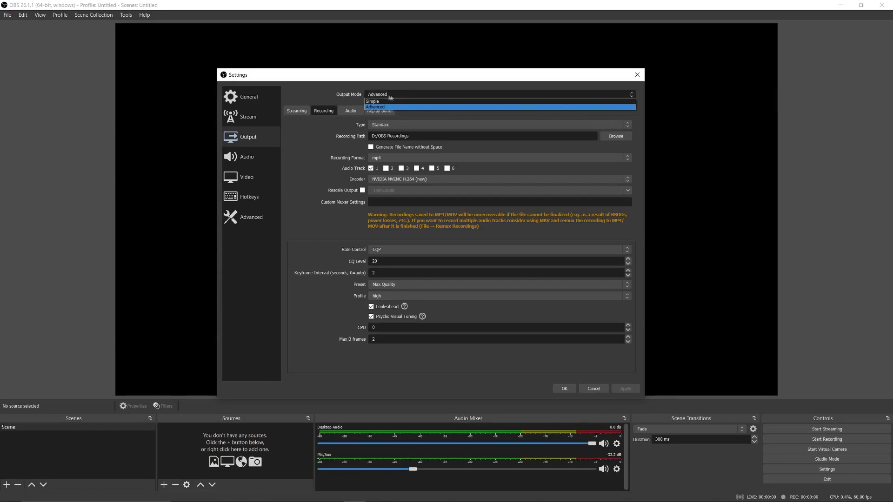
click(386, 102)
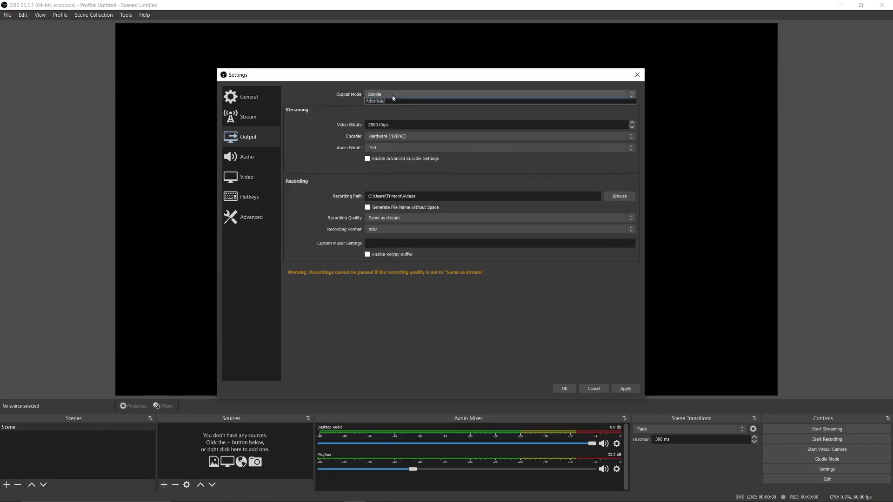
click(390, 94)
click(413, 107)
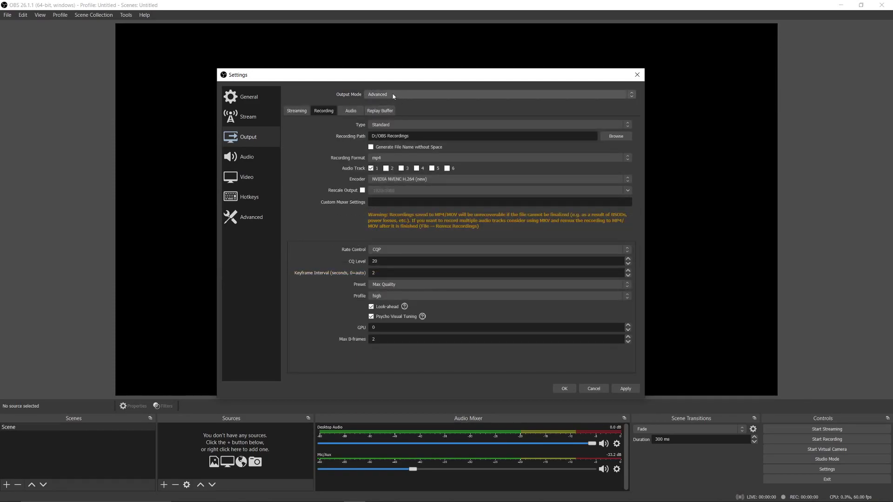
click(394, 96)
click(389, 101)
click(388, 98)
click(390, 104)
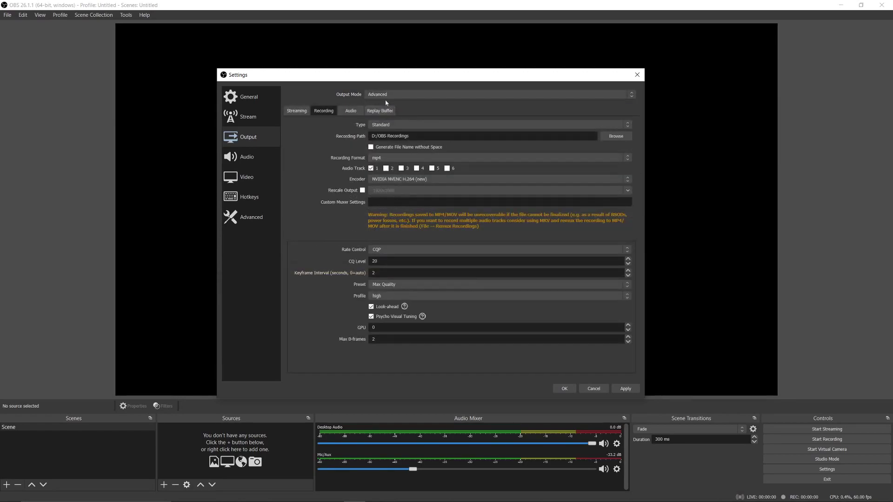
Keep Standard as the recording type and browse for the Recording Path folder.
click(433, 126)
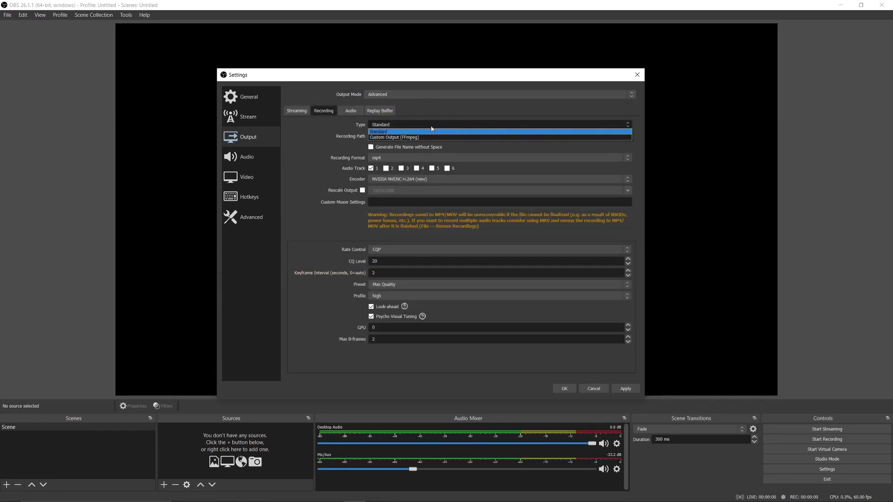
click(409, 132)
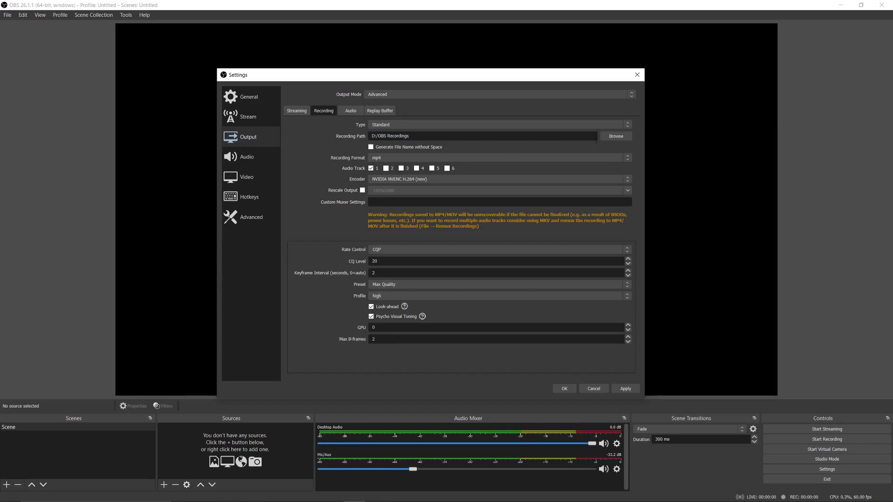
click(615, 136)
Set the recording path to D:\OBS Recordings and keep mp4 as the recording format.
click(324, 107)
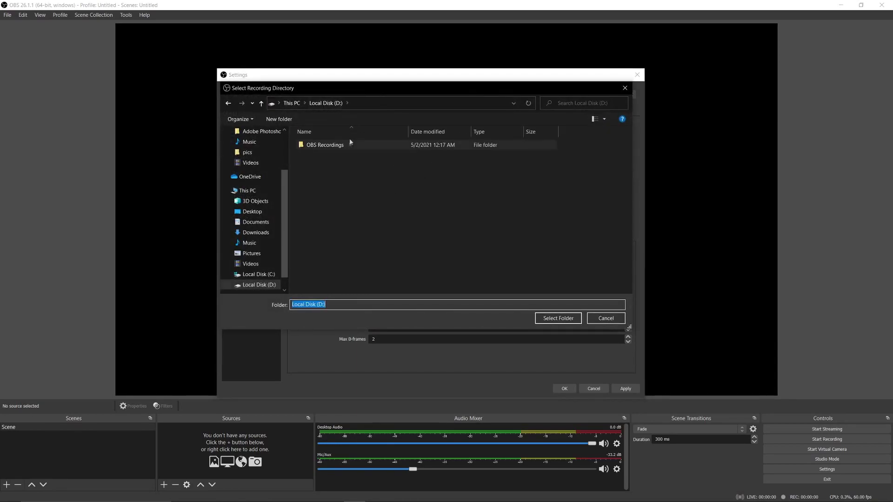
double_click(351, 141)
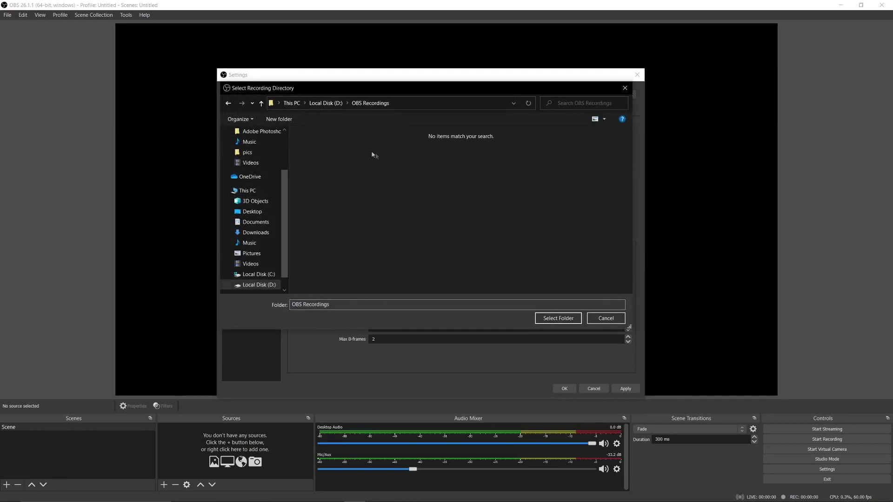
click(558, 318)
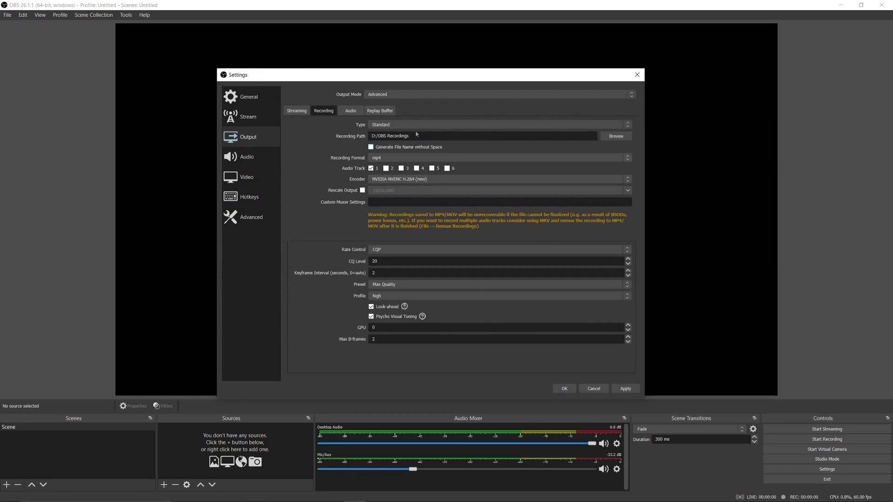
click(397, 158)
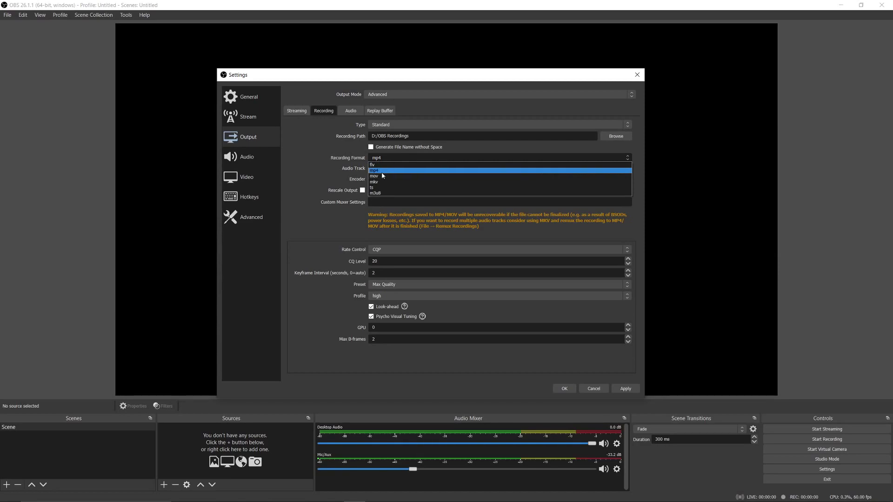
click(382, 172)
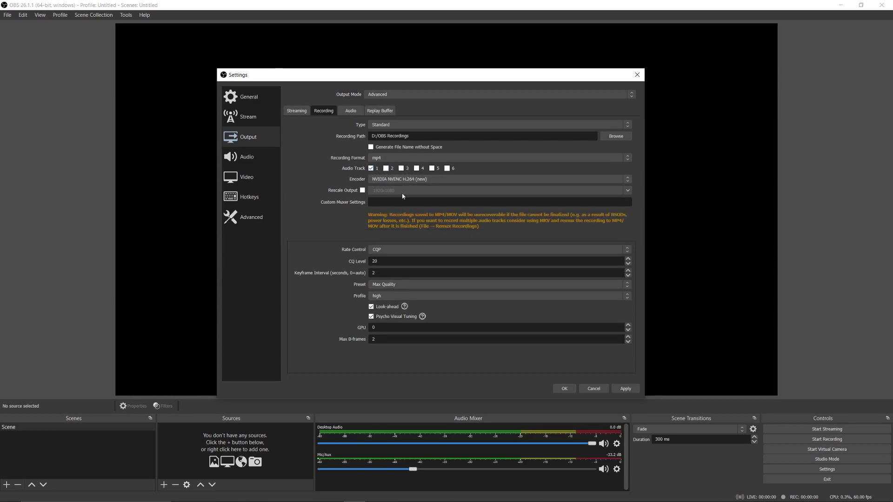
Pick x264 in the Recording tab's Encoder dropdown.
click(400, 180)
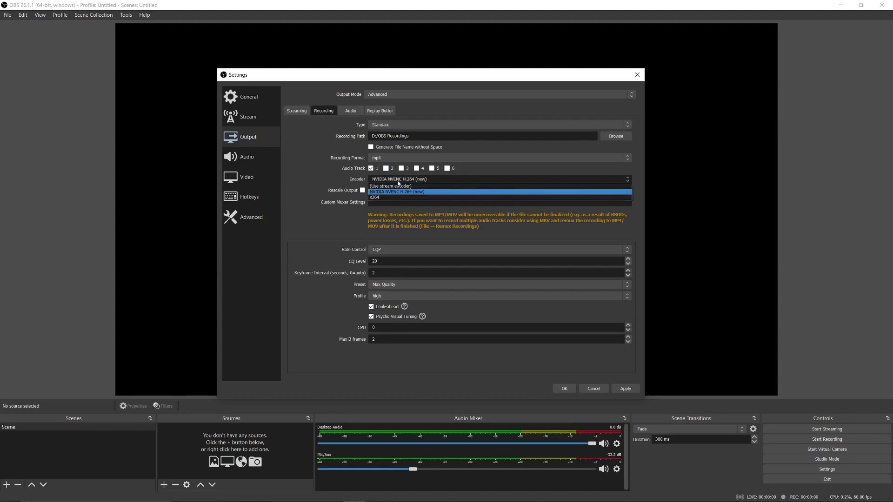
click(402, 181)
click(401, 180)
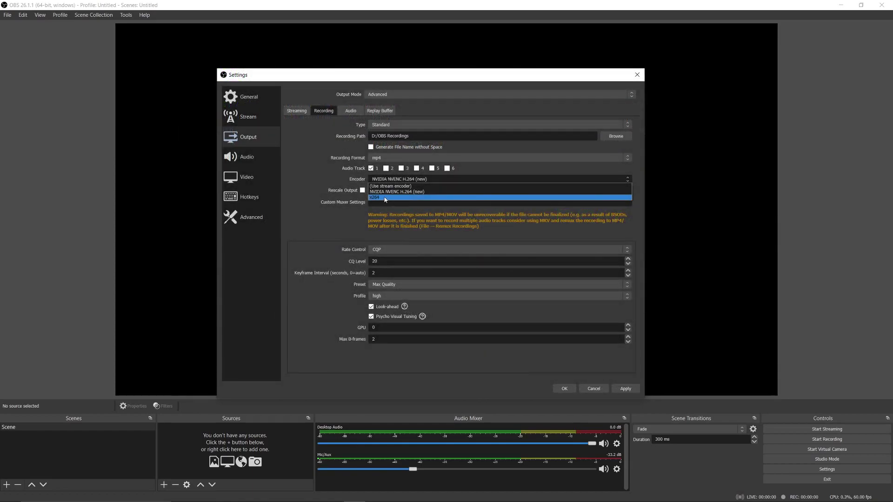
click(384, 198)
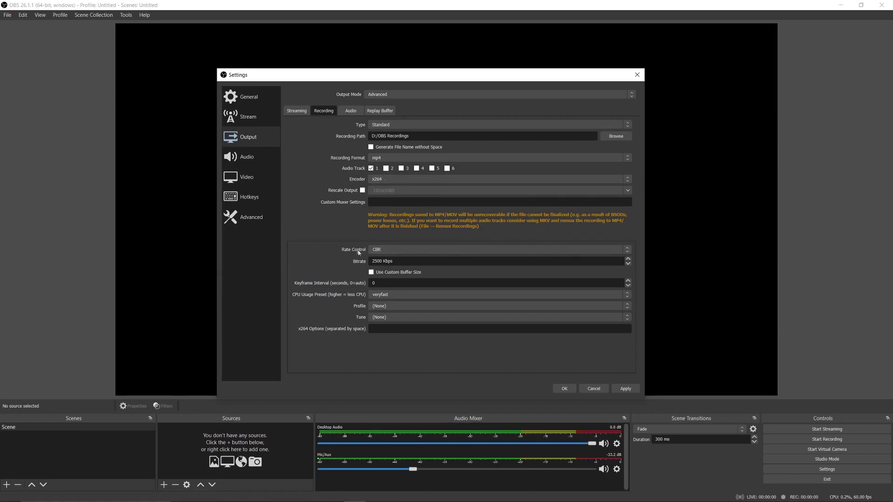
Keep CBR as the x264 rate control.
click(397, 251)
click(398, 255)
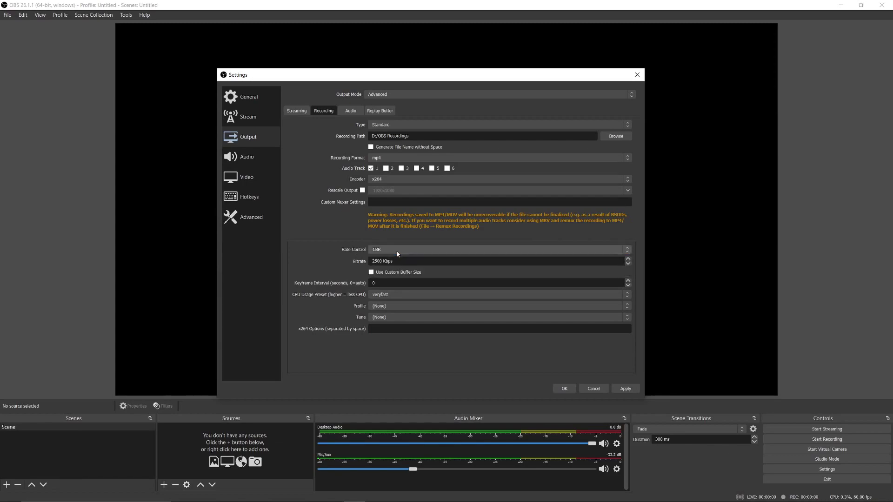
click(403, 251)
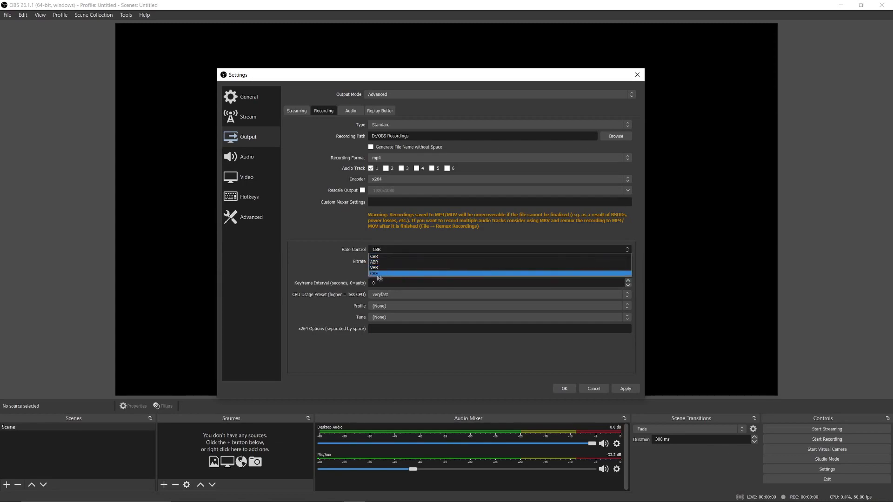
click(395, 257)
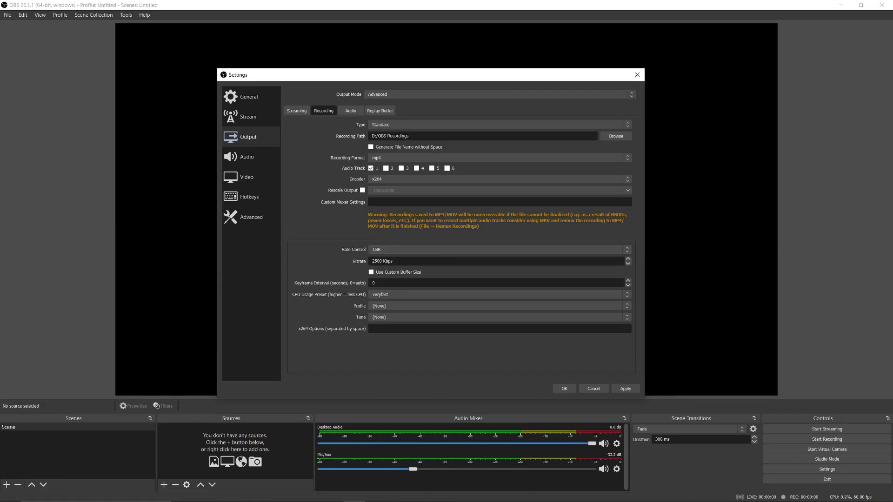
Replace the 2500 Kbps bitrate with 15000 Kbps.
key(BackSpace)
key(BackSpace)
key(BackSpace)
key(BackSpace)
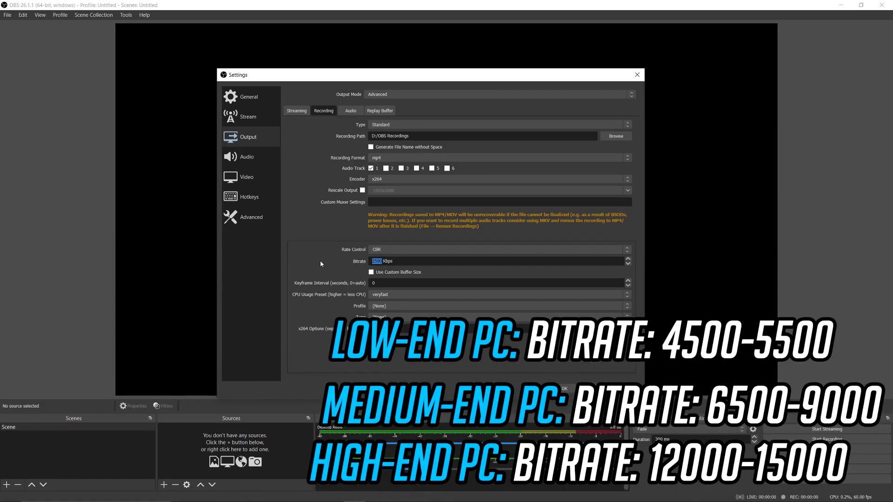
text(3500)
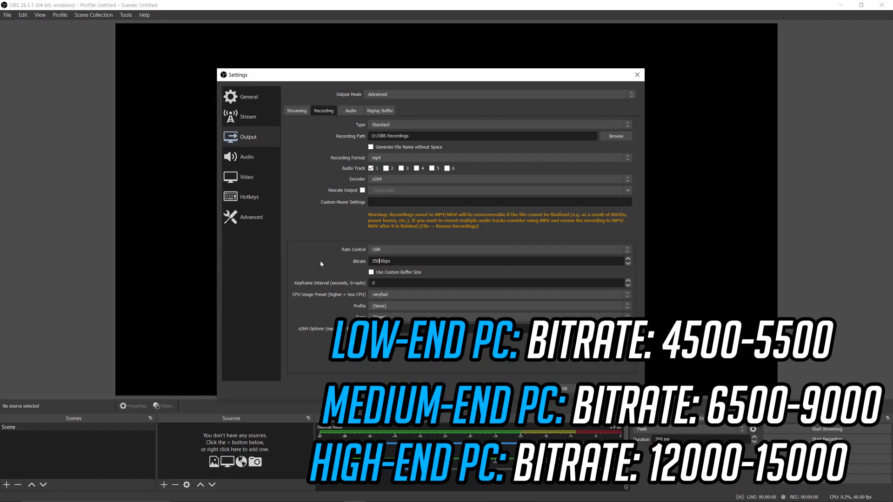
key(Left)
key(Left)
key(BackSpace)
key(BackSpace)
text(40)
key(ctrl+a)
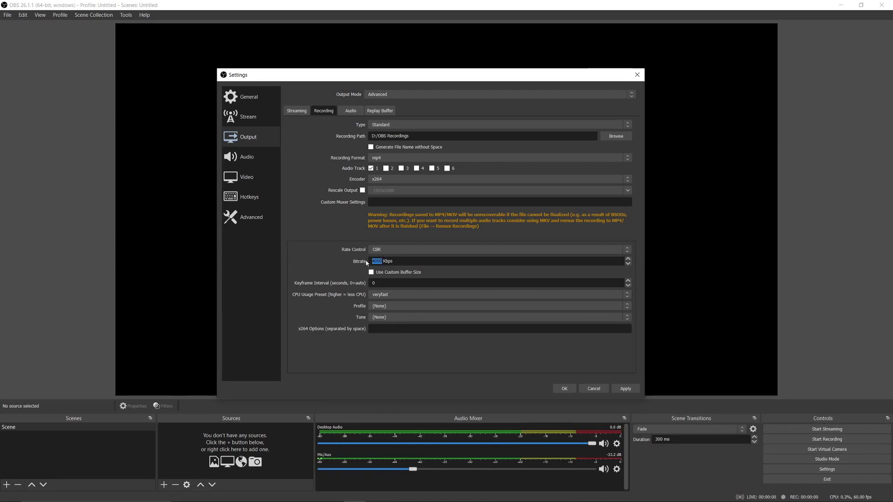
text(6)
text(5000)
click(400, 295)
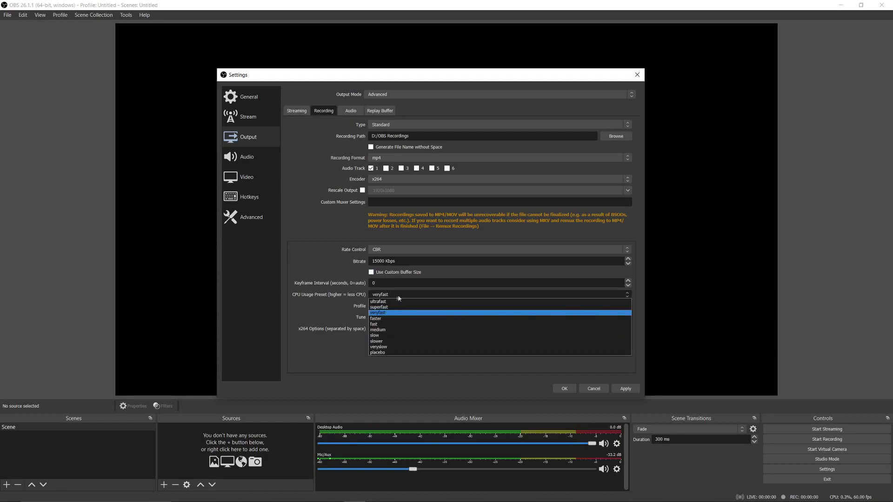
Choose the superfast CPU preset, high profile and zerolatency tune for x264.
click(395, 297)
click(394, 296)
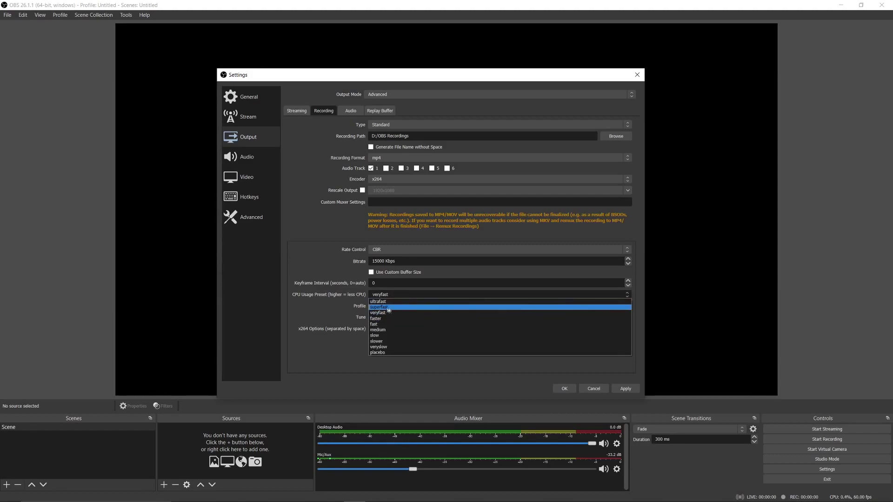
click(387, 308)
click(390, 296)
click(381, 308)
click(389, 305)
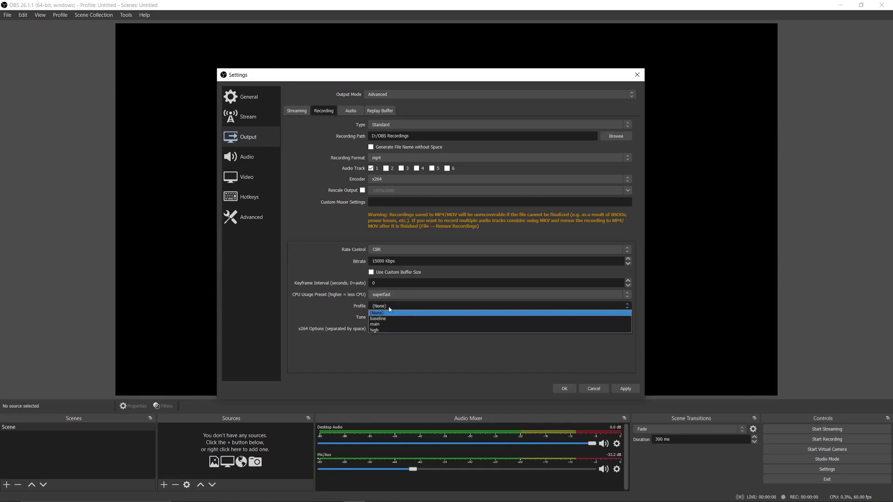
click(390, 330)
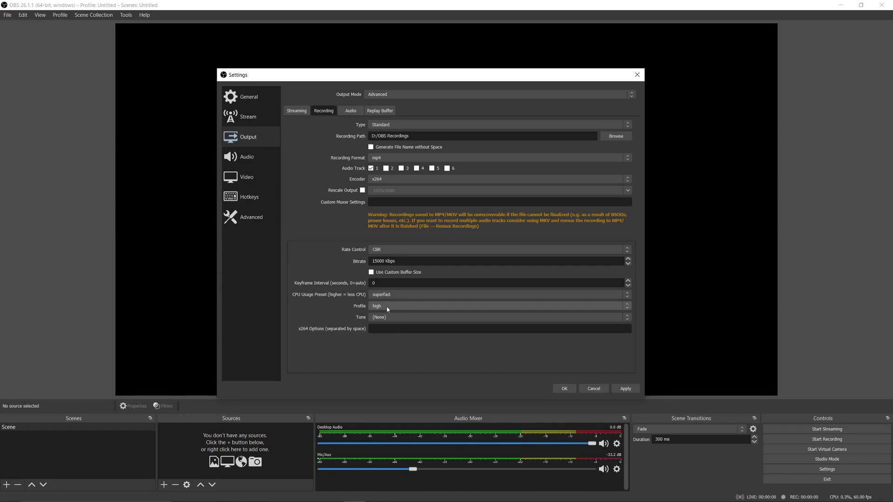
click(395, 318)
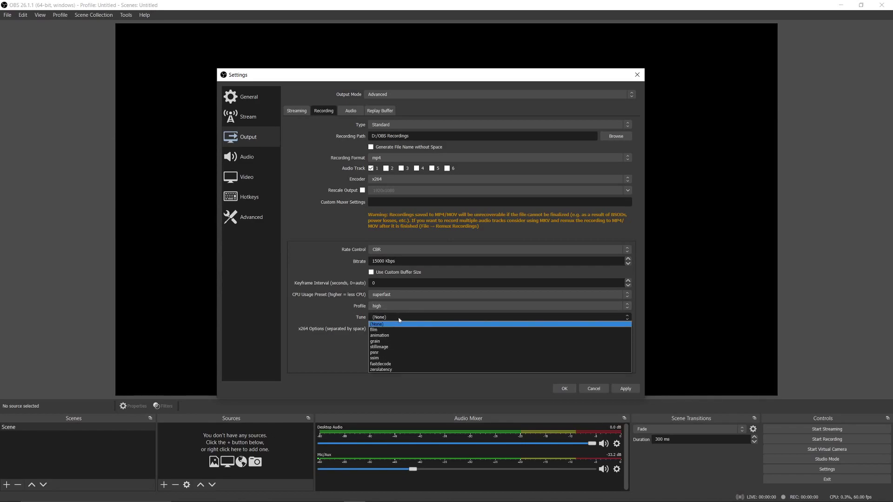
click(385, 370)
Copy the 'bframes=2 … sliced-threads' x264 options line from the trimorspacks.xyz guide.
mouse_move(372, 500)
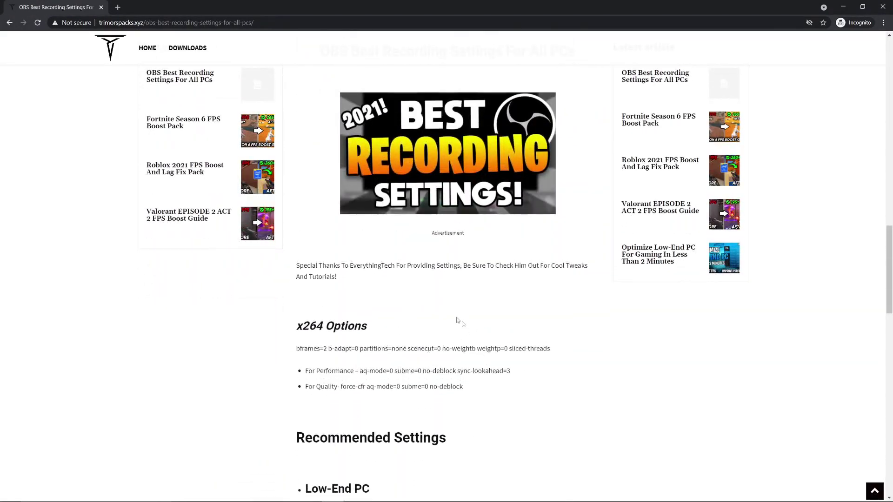
scroll(395, 312, down, 1)
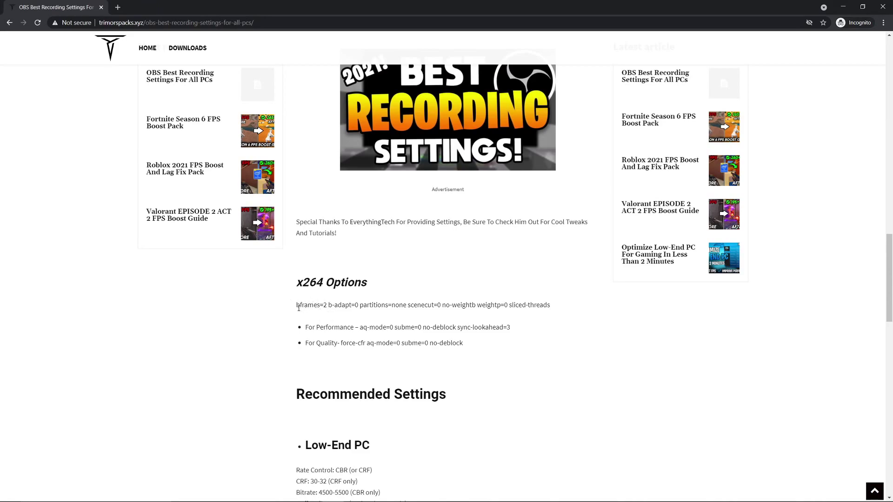
drag(298, 307, 552, 308)
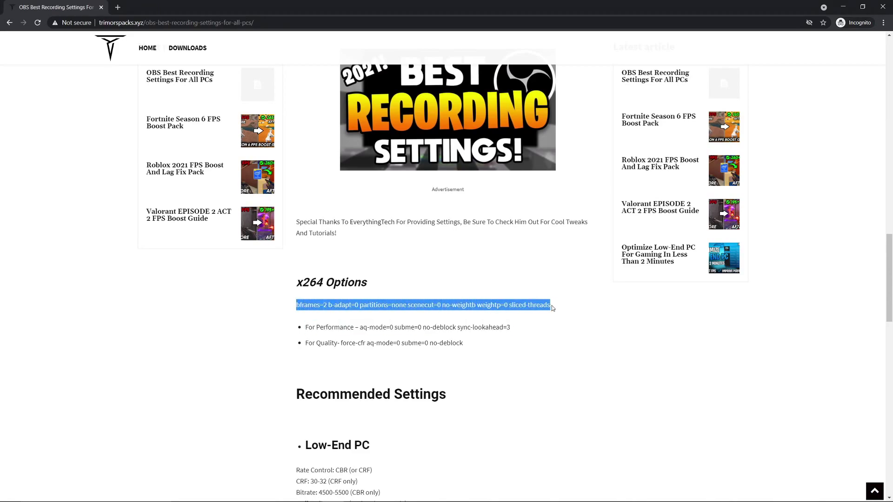
right_click(526, 303)
click(551, 310)
Paste the copied 'bframes=2 b-adapt=0 partitions=none scenecut=0 no-weightb weightp=0 sliced-threads' line into x264 Options.
click(354, 494)
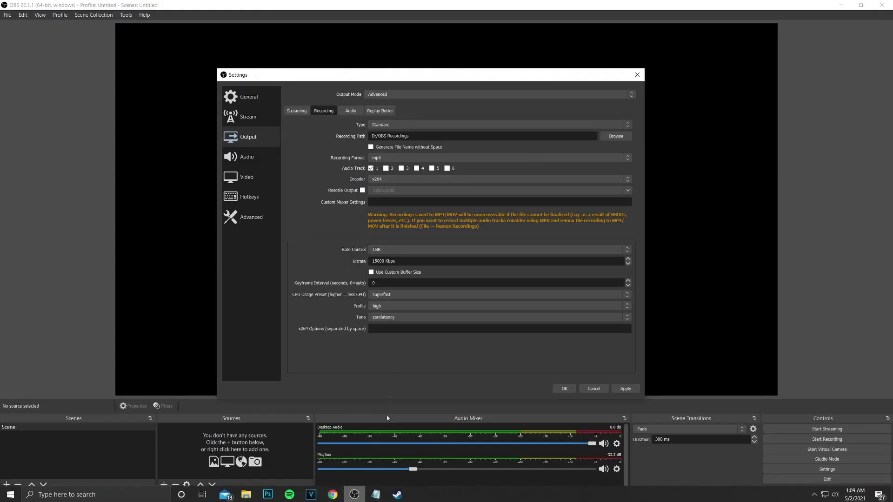
right_click(401, 329)
click(403, 374)
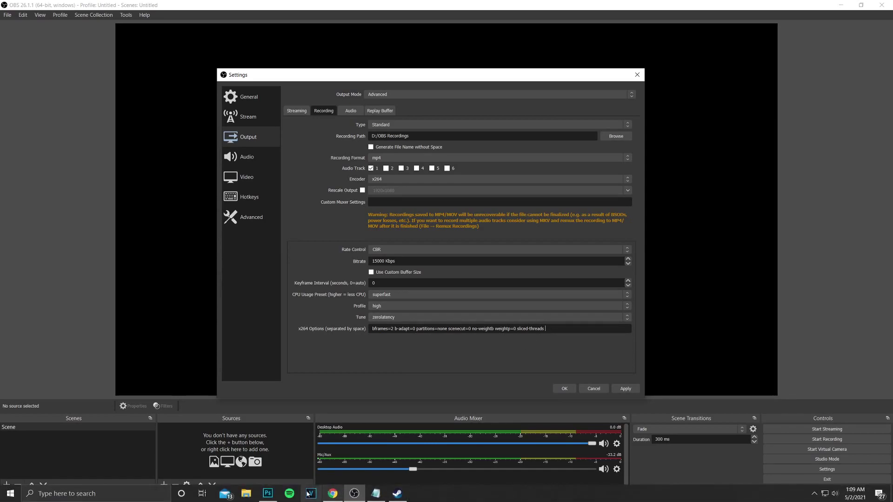
Copy the For Quality options 'force-cfr aq-mode=0 subme=0 no-deblock' from the guide page.
click(332, 494)
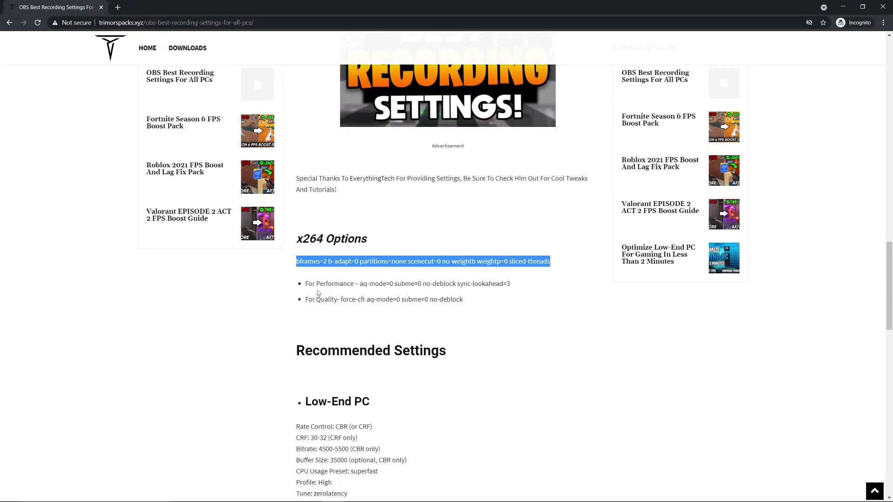
drag(309, 283, 503, 295)
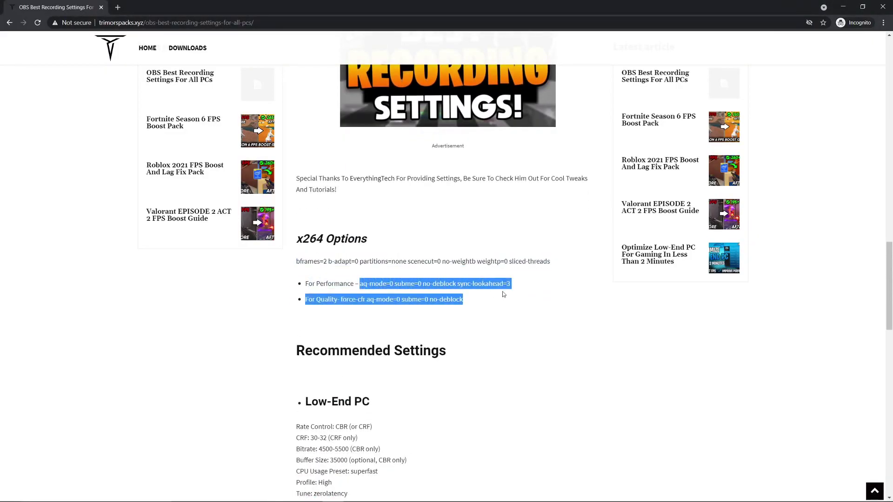
click(391, 315)
drag(307, 300, 413, 299)
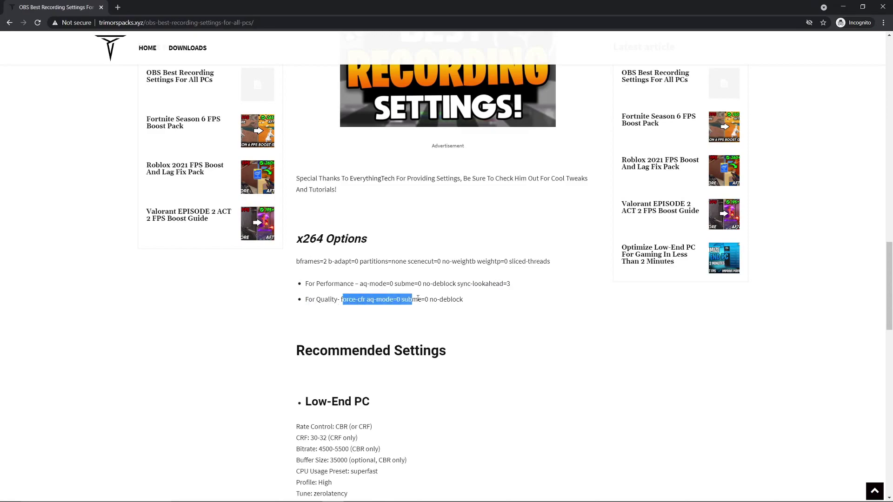
click(449, 293)
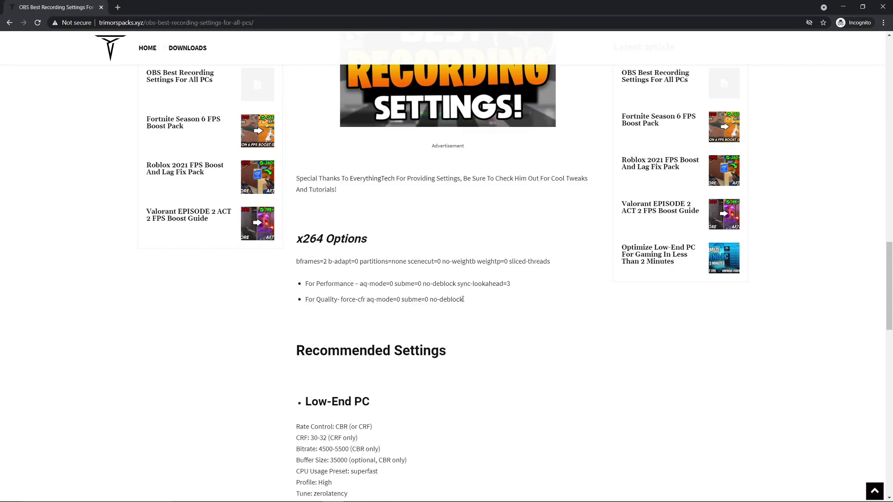
drag(461, 299, 340, 300)
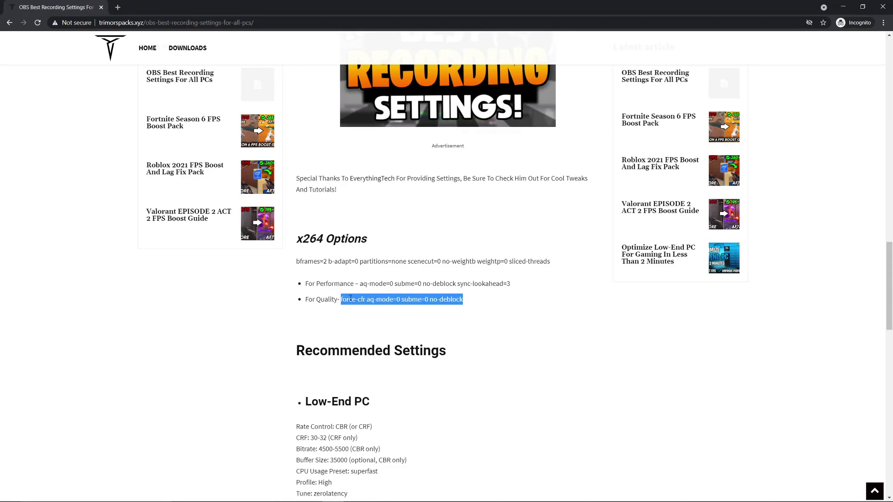
right_click(350, 299)
click(365, 304)
Append 'force-cfr aq-mode=0 subme=0 no-deblock' to the x264 options and apply the output settings.
mouse_move(407, 489)
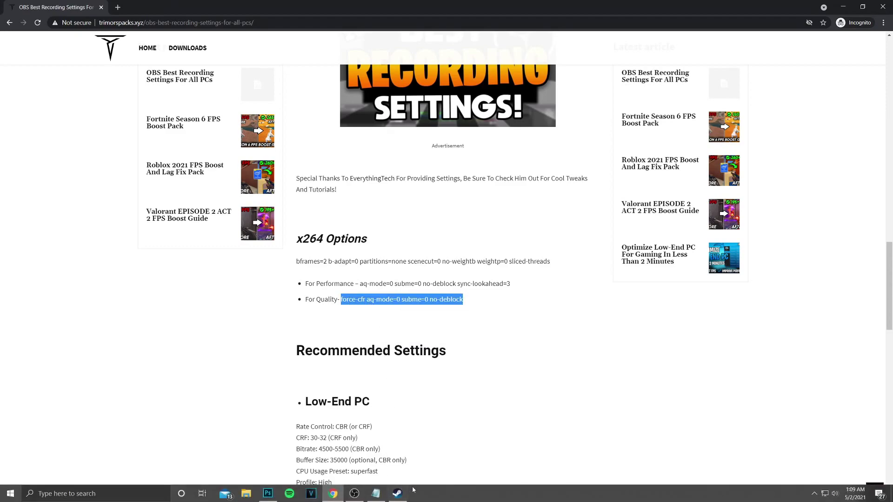
click(354, 493)
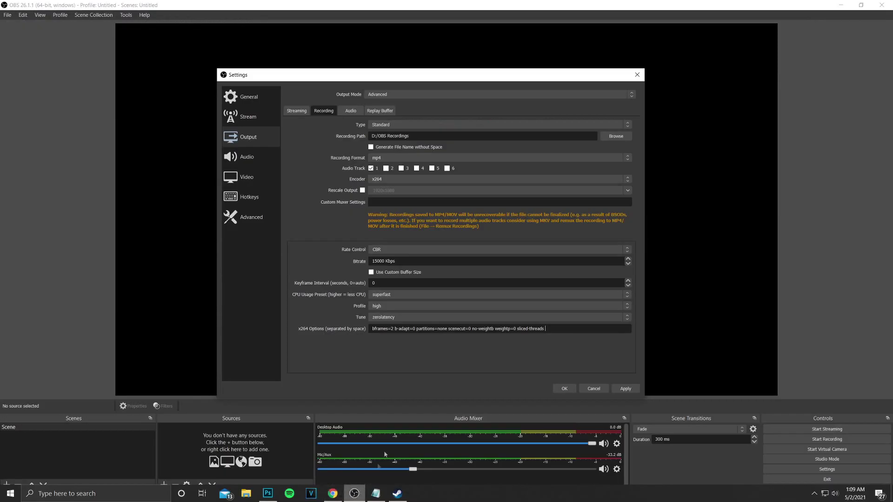
right_click(552, 329)
click(579, 374)
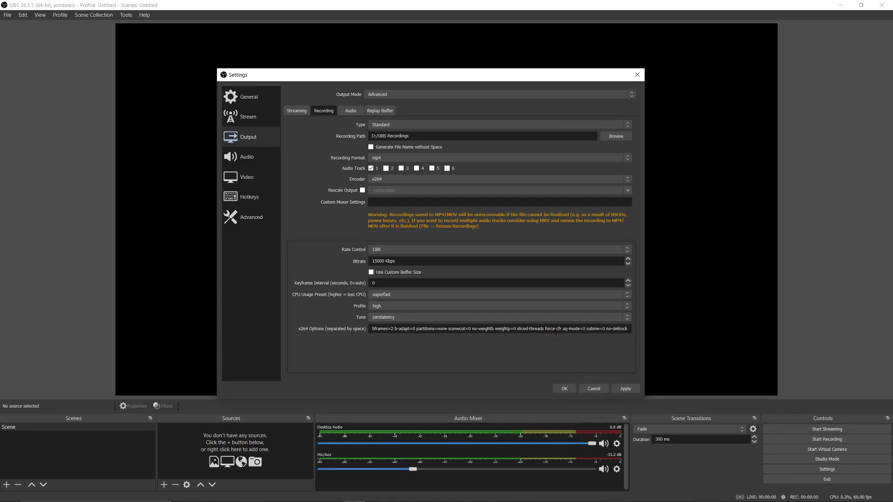
click(628, 388)
click(250, 162)
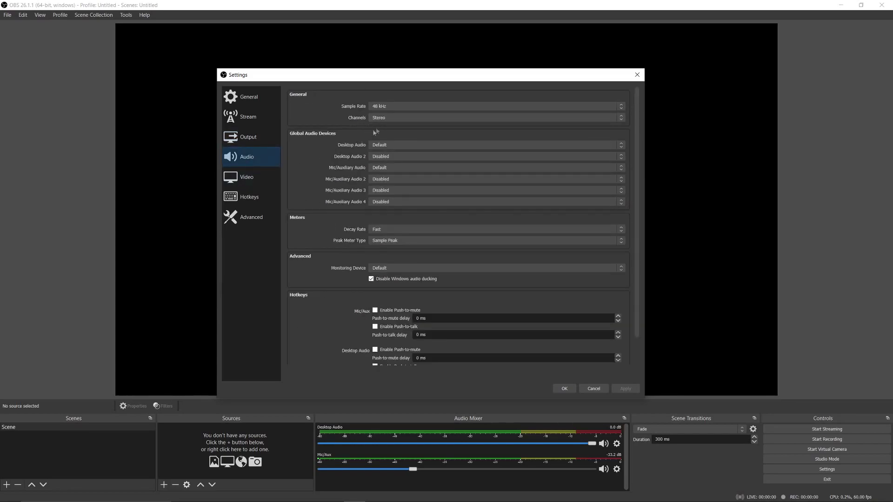
Set the audio sample rate to 44.1 kHz and apply it.
click(400, 106)
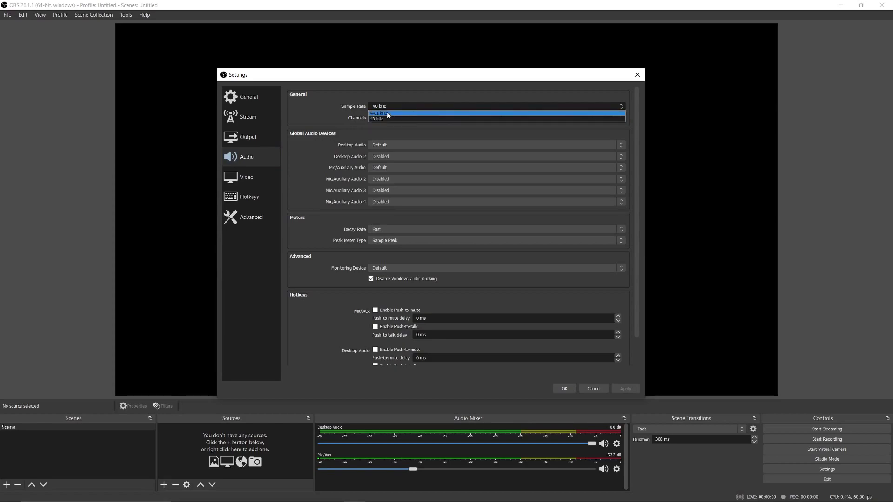
click(388, 114)
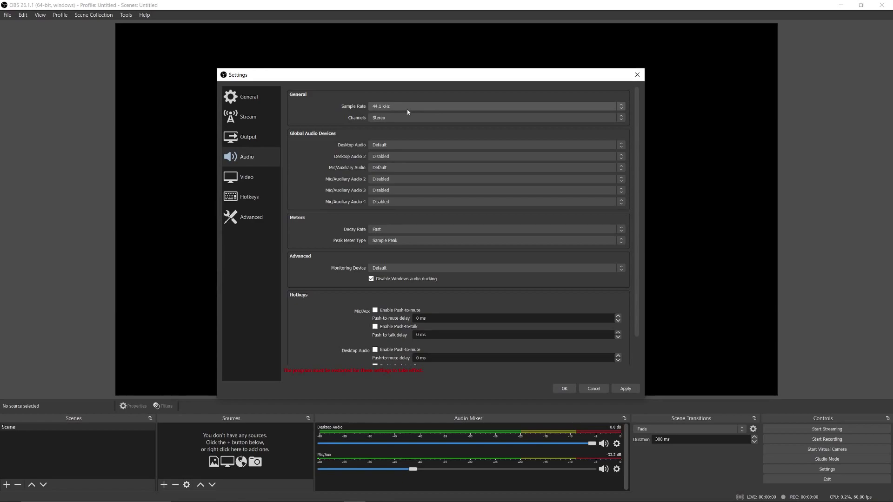
click(625, 389)
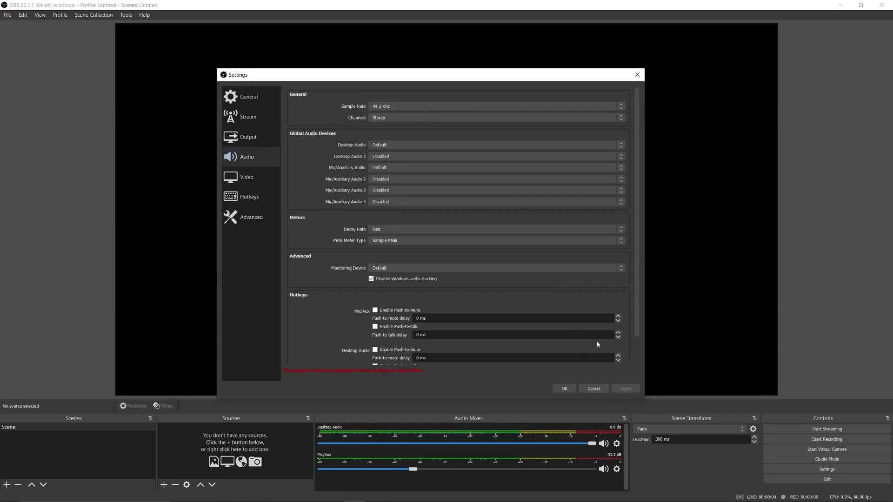
click(247, 176)
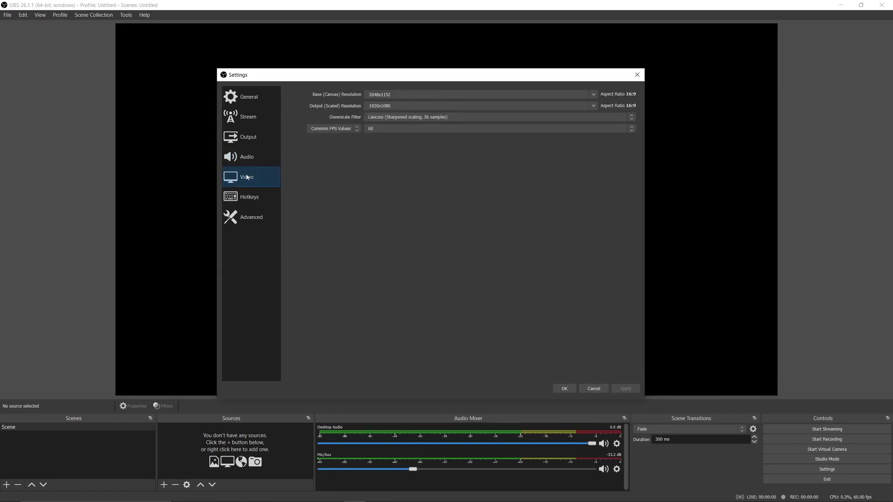
Keep the 2048x1152 base canvas and set the output resolution to 1920x1080.
click(596, 94)
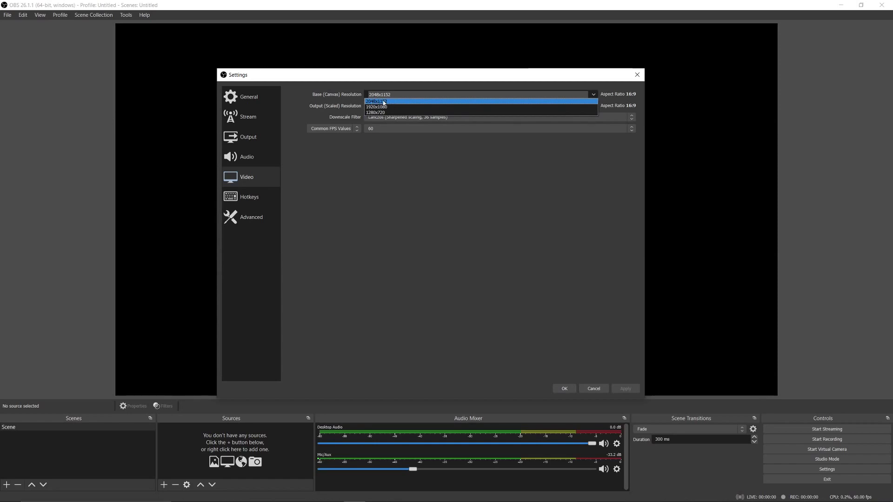
click(385, 102)
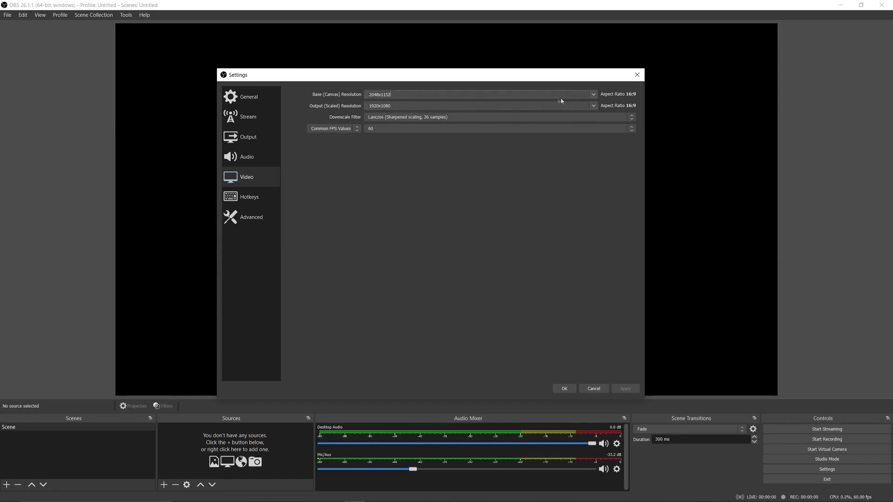
click(593, 105)
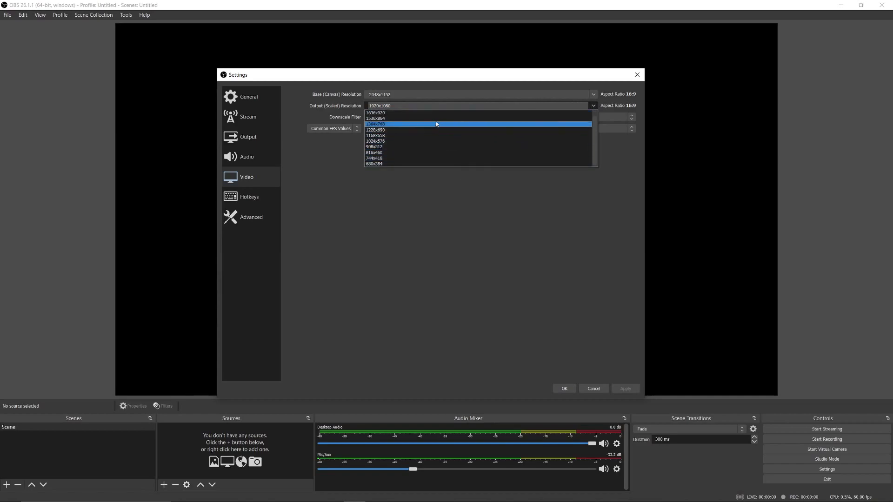
click(405, 106)
drag(406, 106, 373, 106)
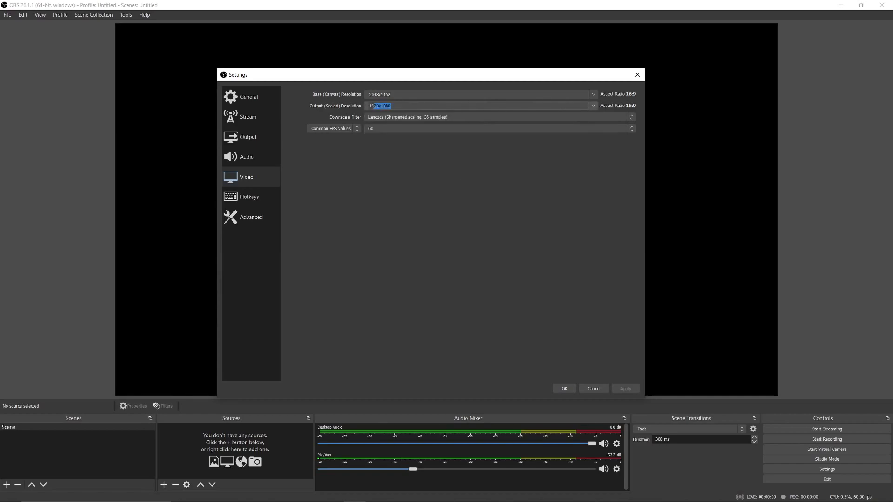
text(1920x1080)
drag(392, 106, 343, 106)
click(409, 105)
Choose the Lanczos downscale filter and 60 FPS, then apply the video settings.
click(410, 119)
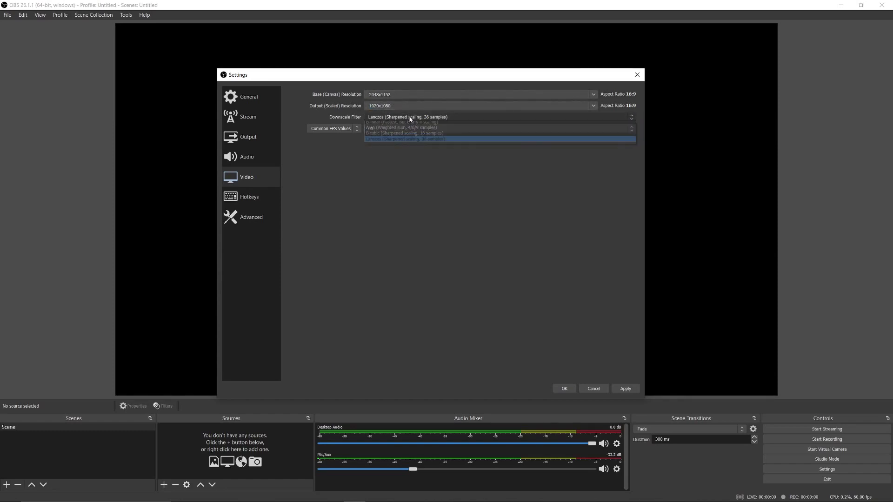
click(400, 142)
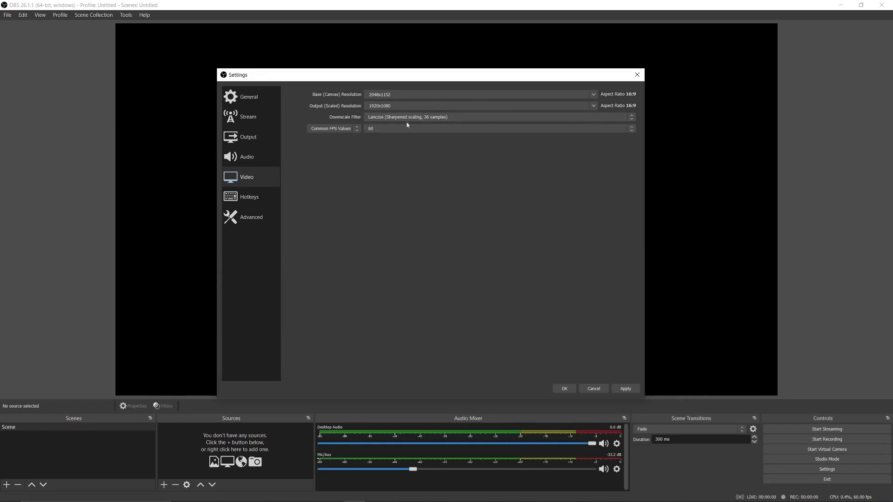
click(394, 129)
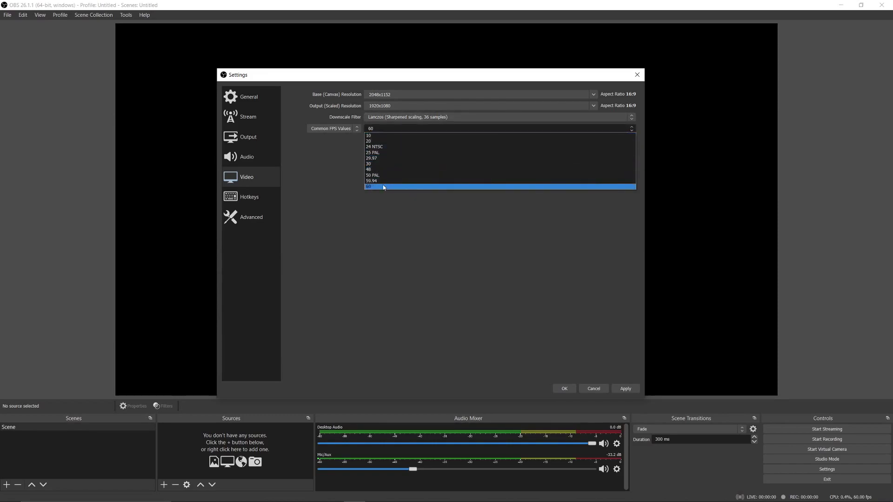
click(384, 187)
click(384, 129)
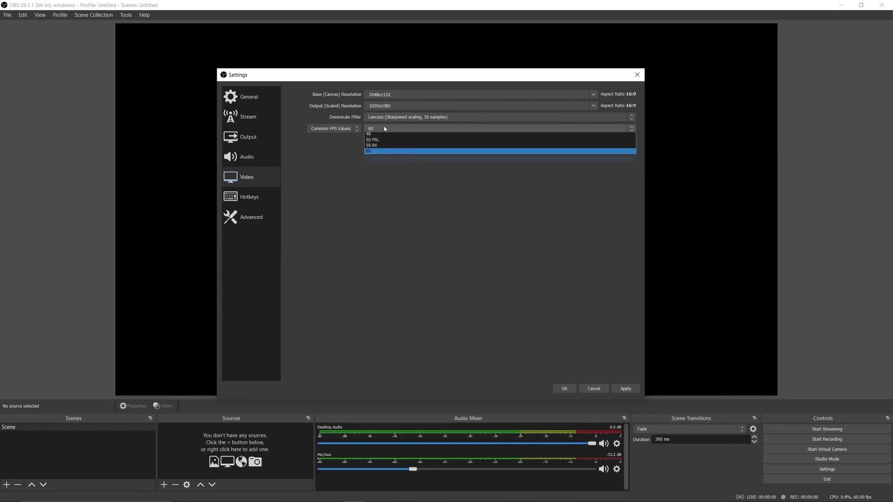
click(386, 165)
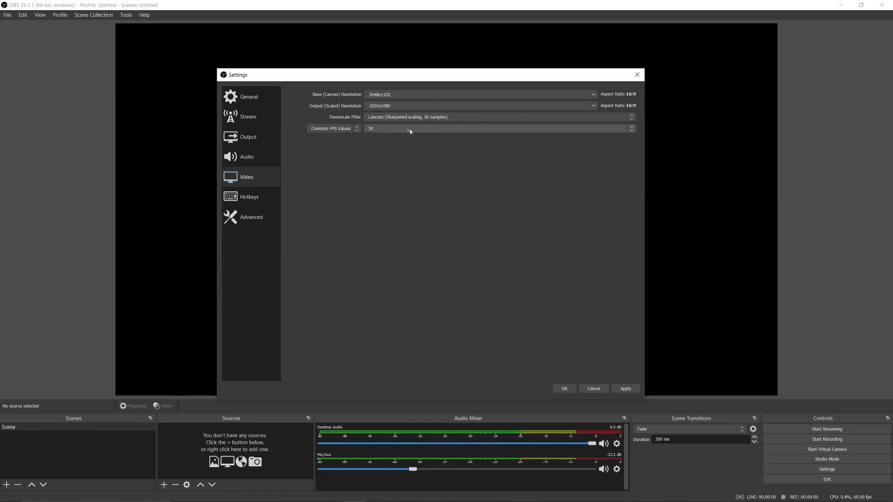
click(396, 131)
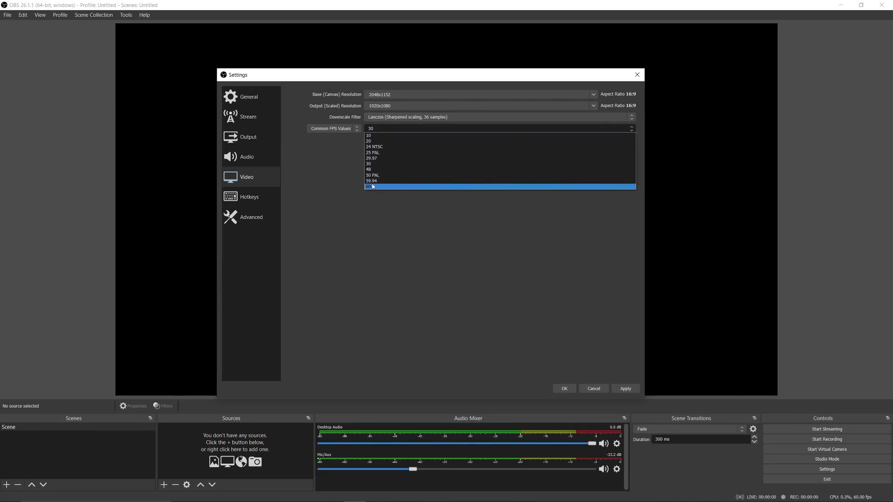
click(372, 187)
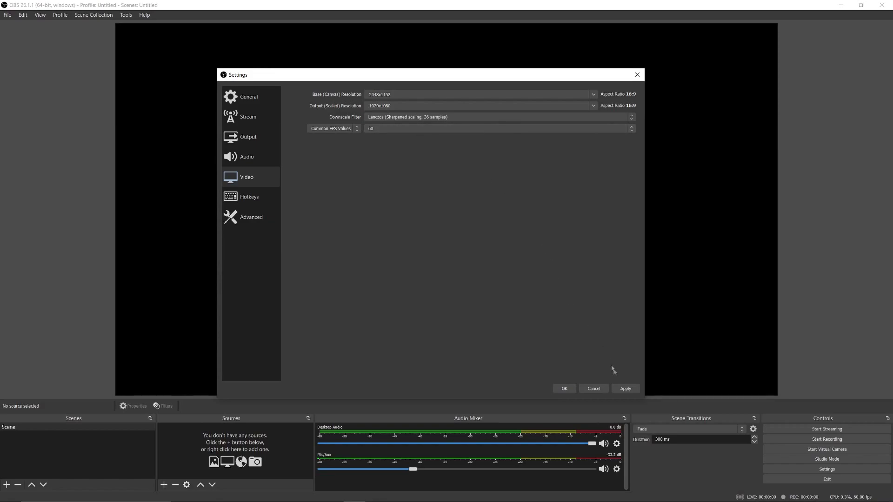
click(626, 389)
Set the process priority to High in the Advanced settings.
click(265, 226)
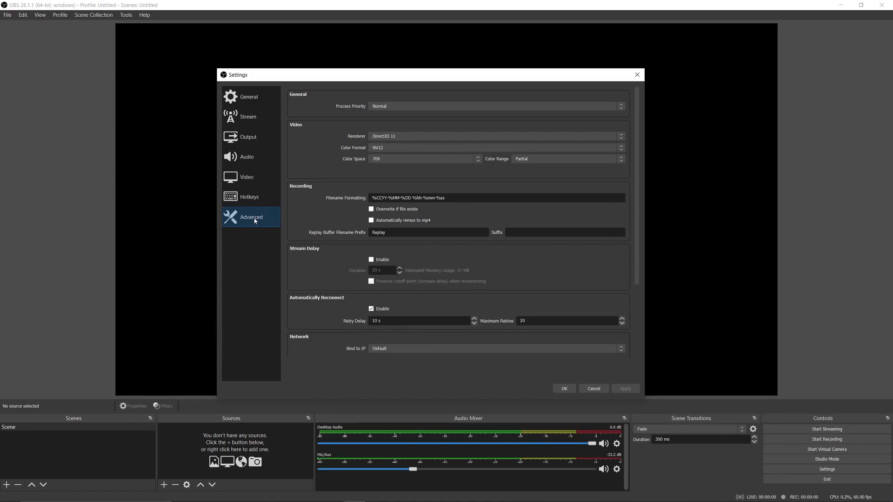
click(402, 106)
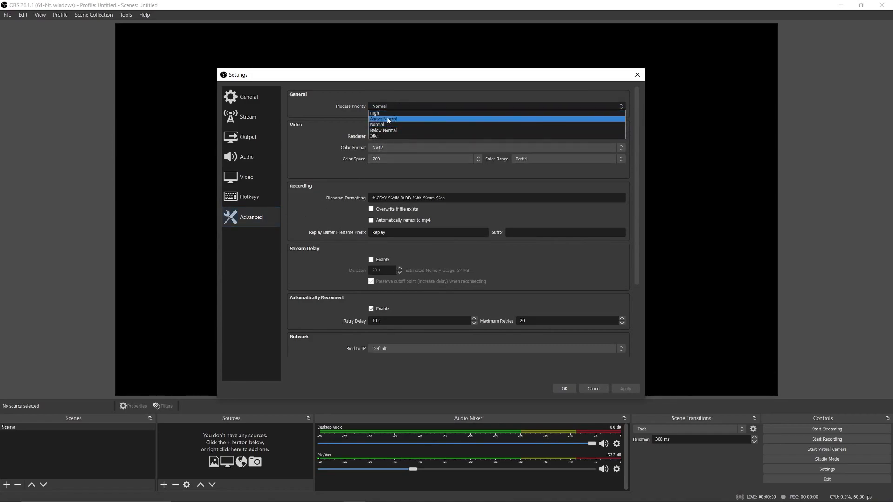
click(395, 112)
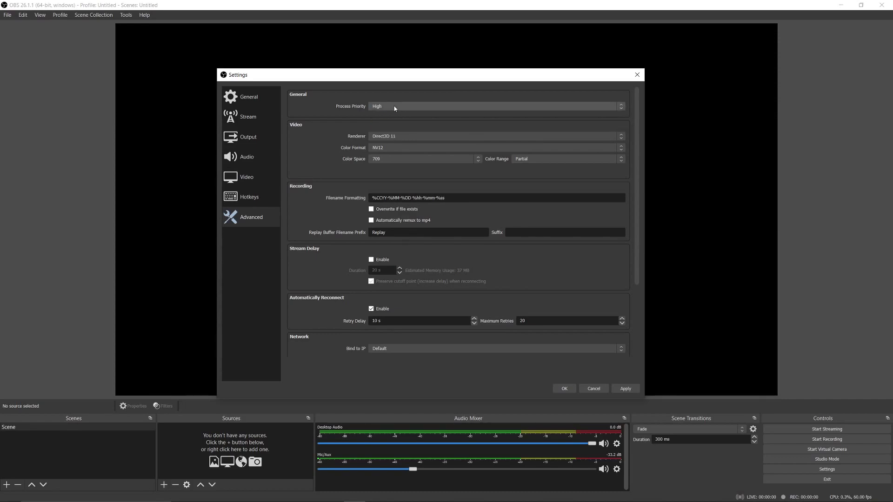
Keep NV12 color format and 709 color space, set color range to Full, and confirm settings.
click(420, 135)
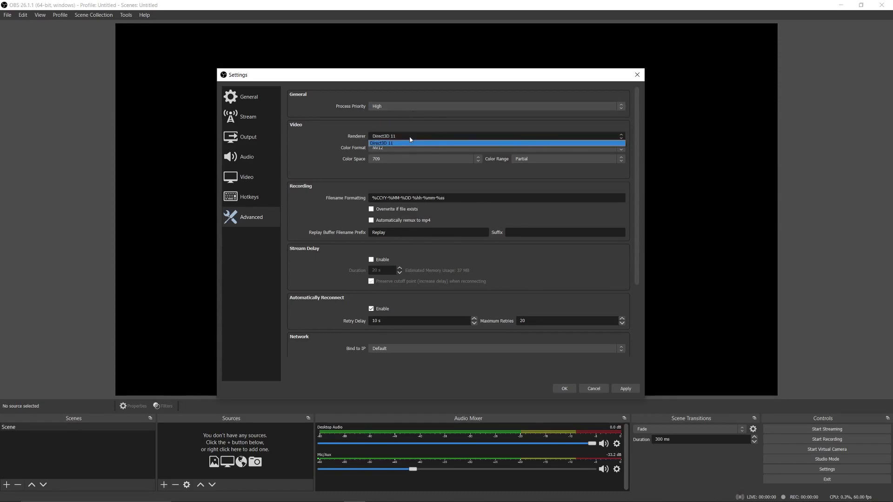
click(393, 147)
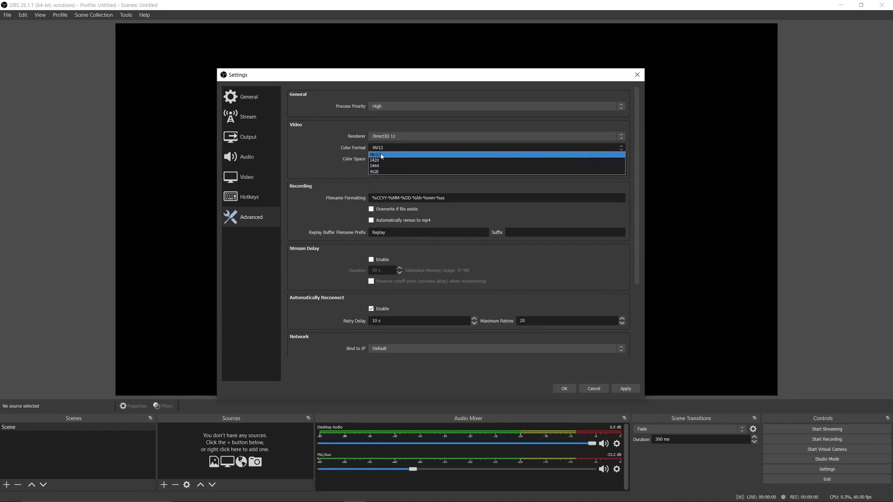
click(382, 155)
click(428, 159)
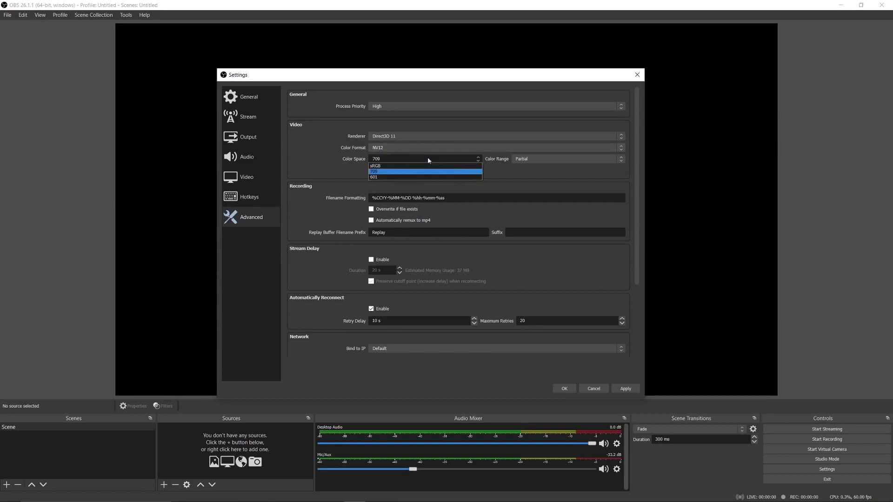
click(387, 172)
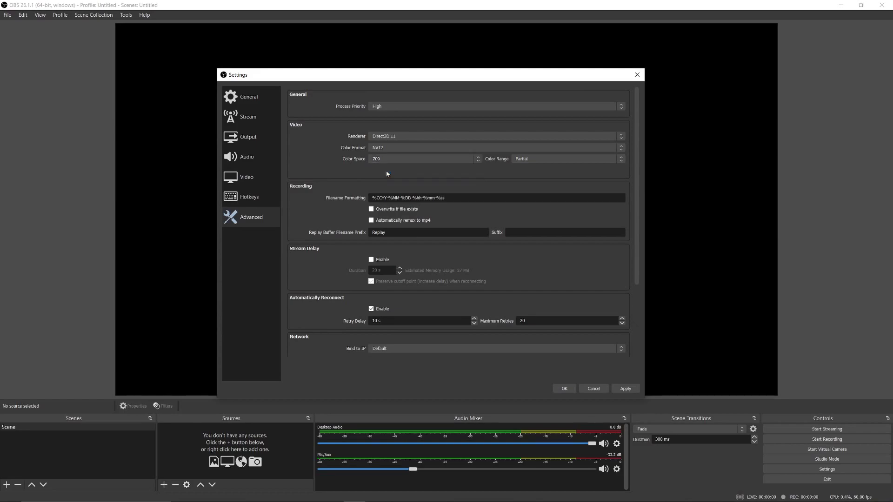
click(513, 160)
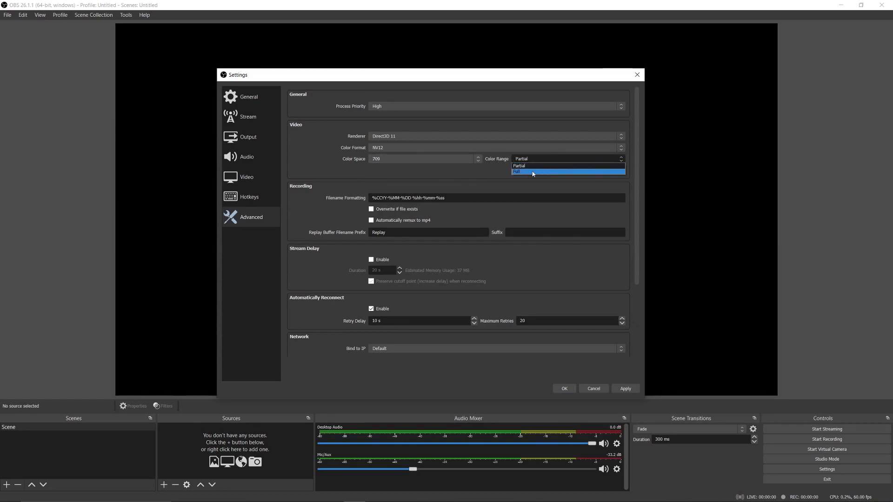
click(532, 169)
scroll(531, 159, up, 1)
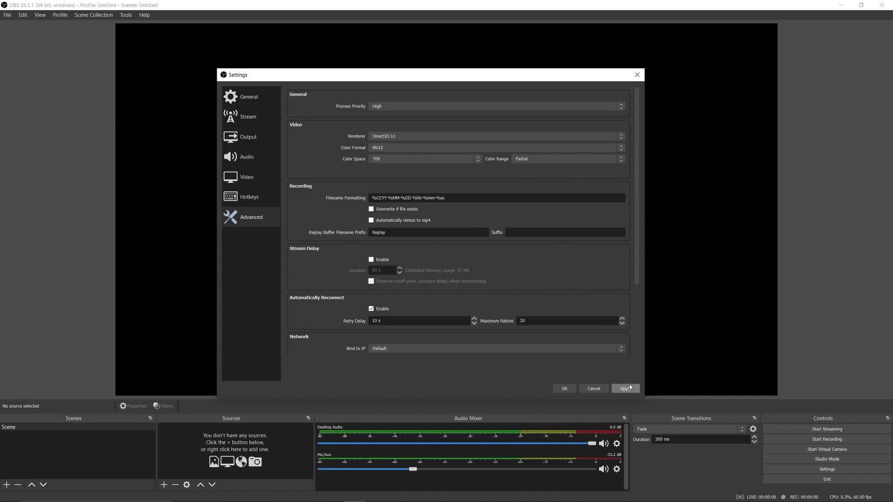
click(562, 387)
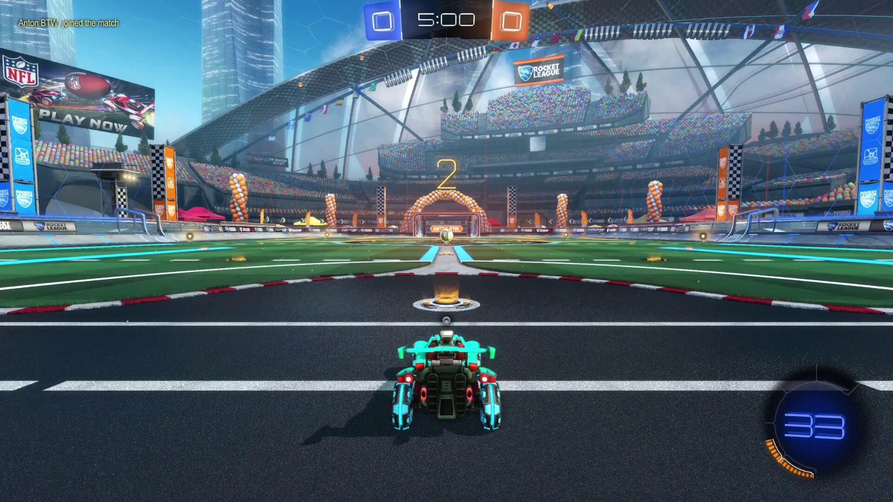
Boost into the kickoff ball, then steer toward the side wall to collect the boost pad.
key(w)
key(w)
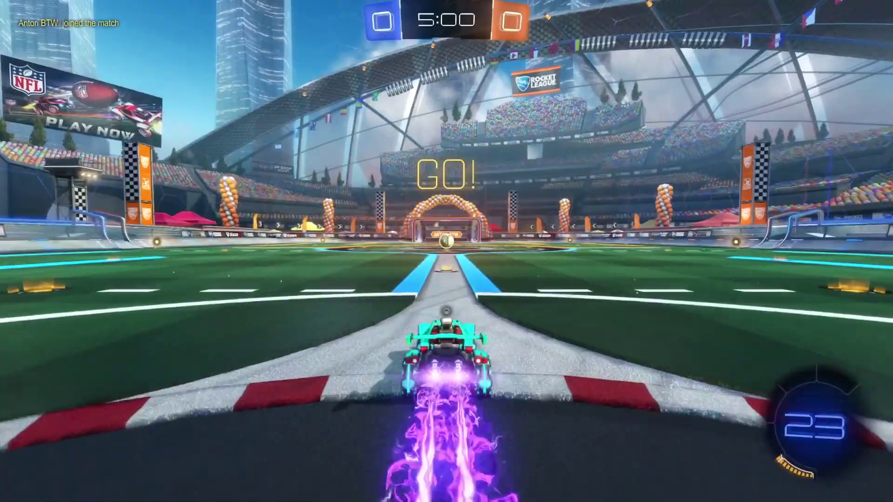
key(w)
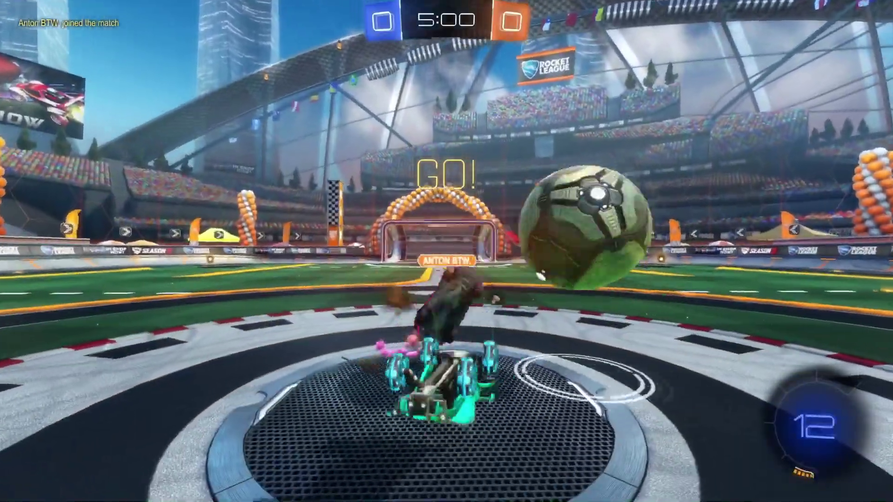
key(d)
key(w)
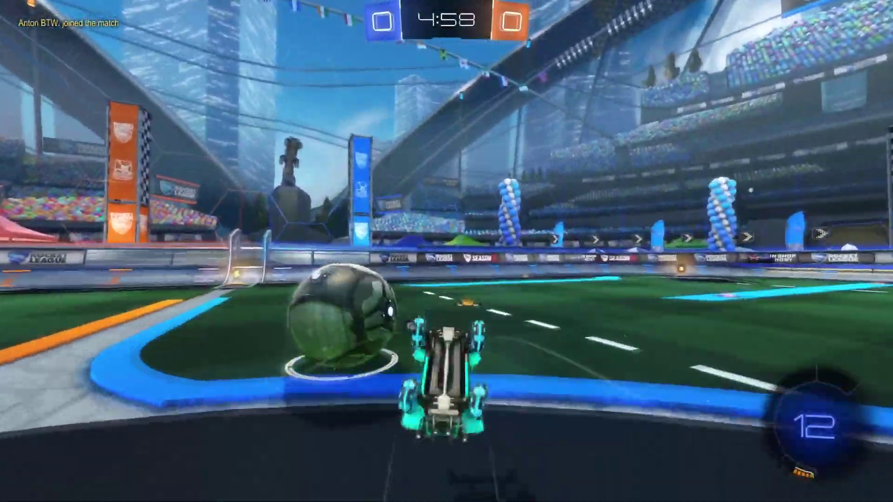
key(space)
key(w)
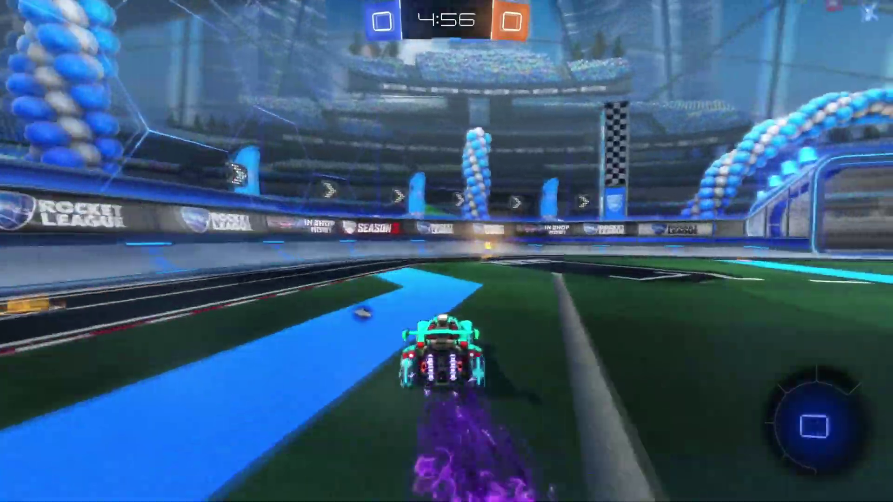
key(a)
key(space)
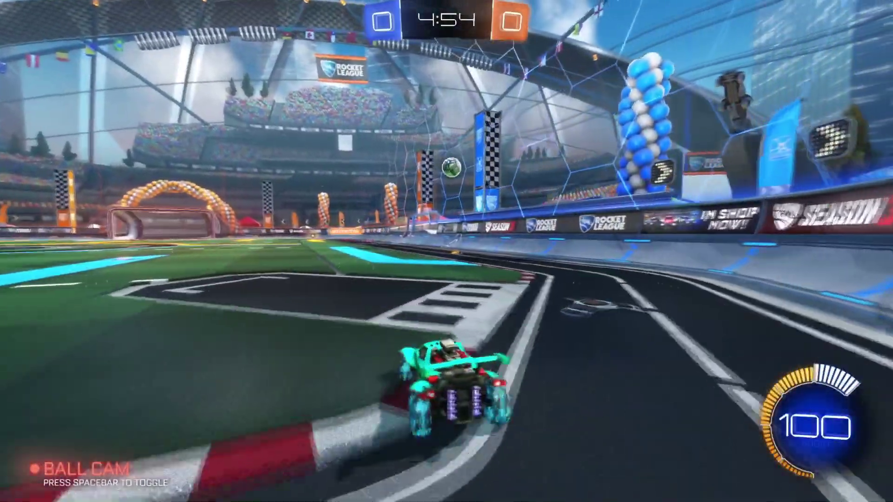